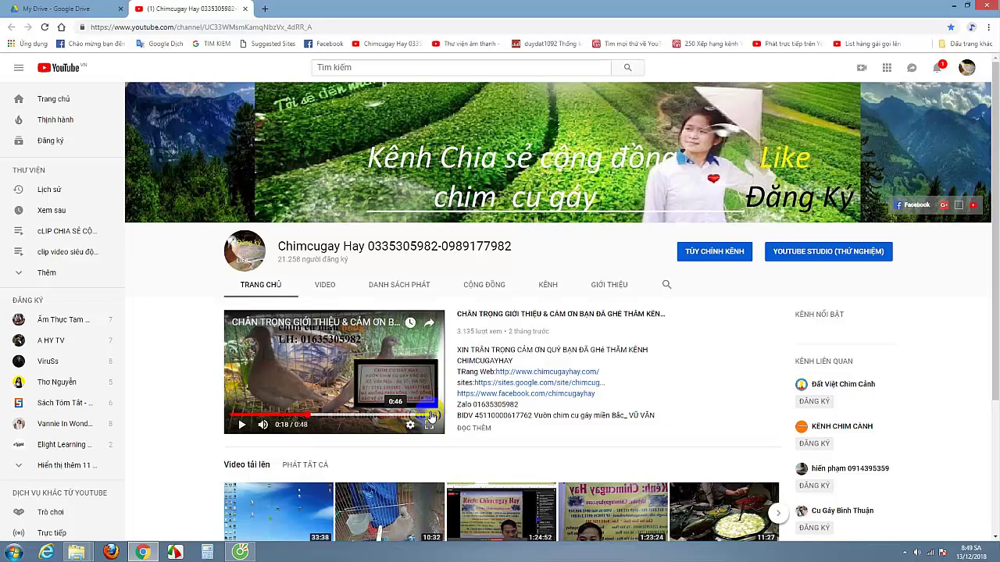
# Step: Open the inner chimcugayhayFSCapture76 folder on Local Disk (C:) in File Explorer and select FSCapture.exe
pyautogui.click(955, 6)
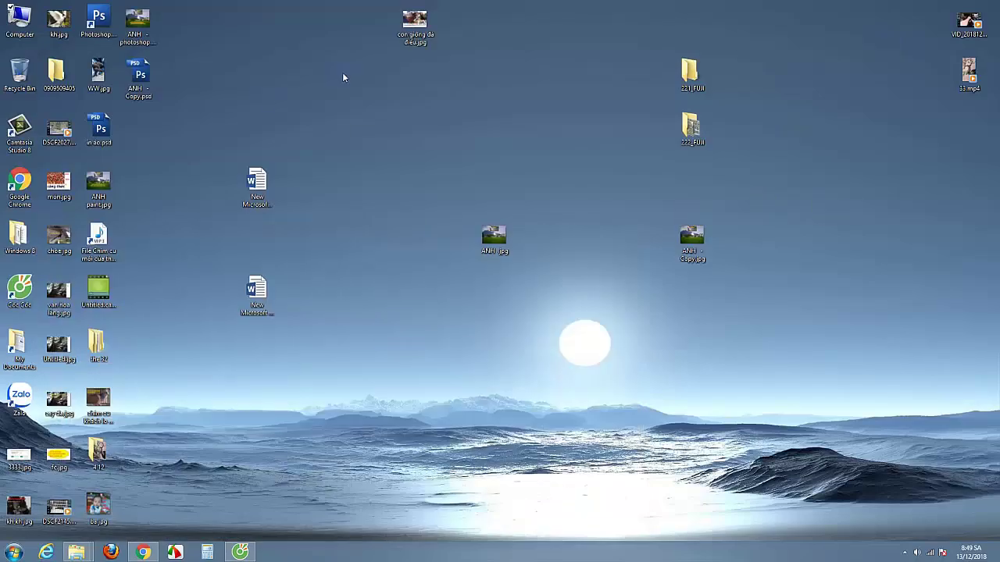
pyautogui.click(585, 355)
pyautogui.moveTo(82, 556)
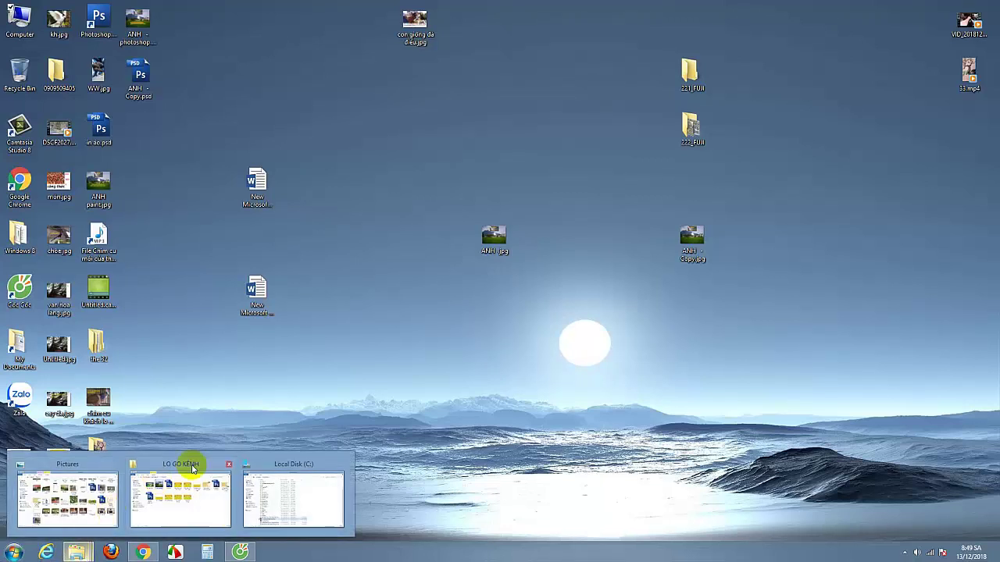
pyautogui.click(283, 467)
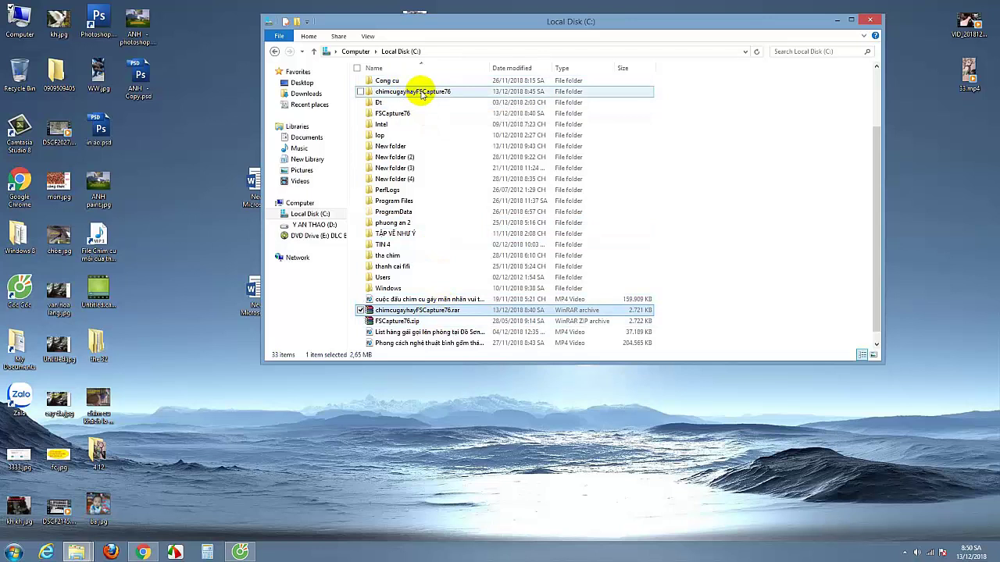
pyautogui.doubleClick(421, 92)
pyautogui.doubleClick(419, 86)
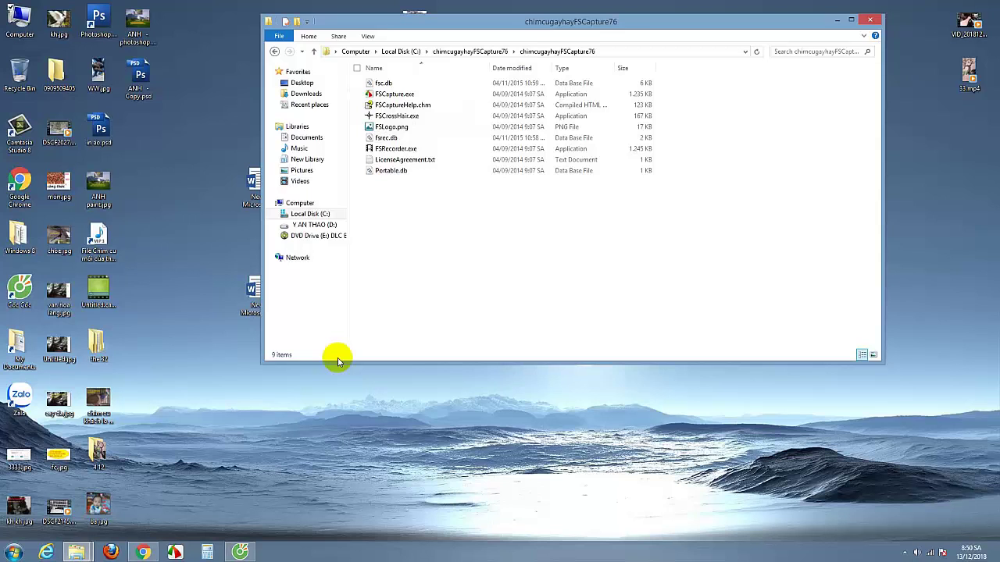
pyautogui.click(399, 94)
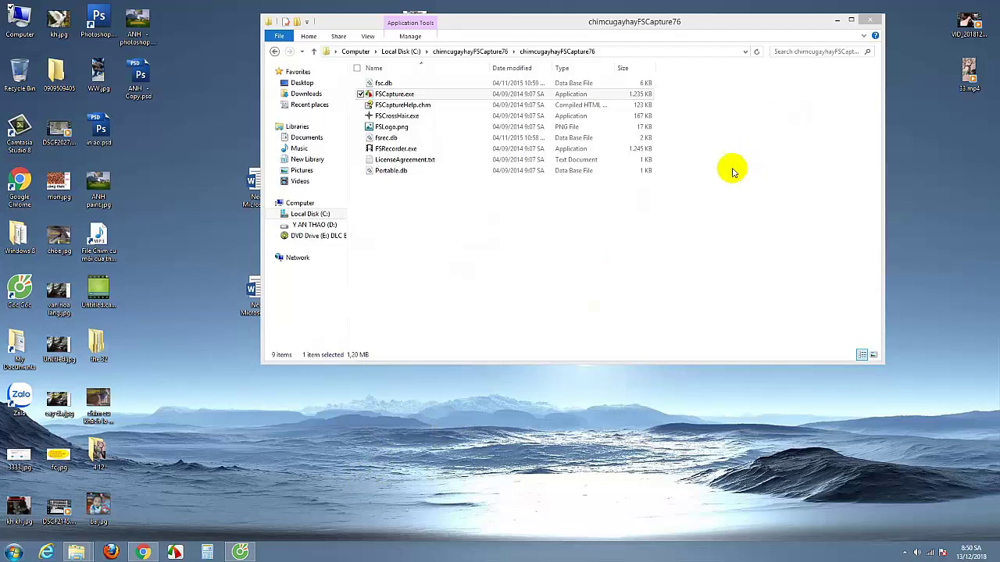
# Step: Switch to the Cốc Cốc browser and select the whole Google Drive address of chimcugayhayFSCapture76.rar
pyautogui.click(836, 22)
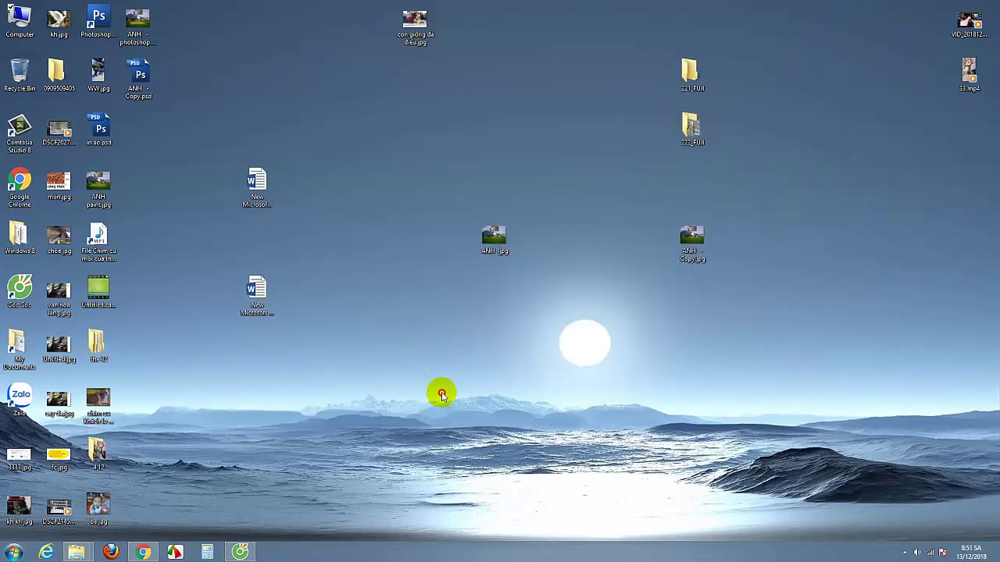
pyautogui.press('Home')
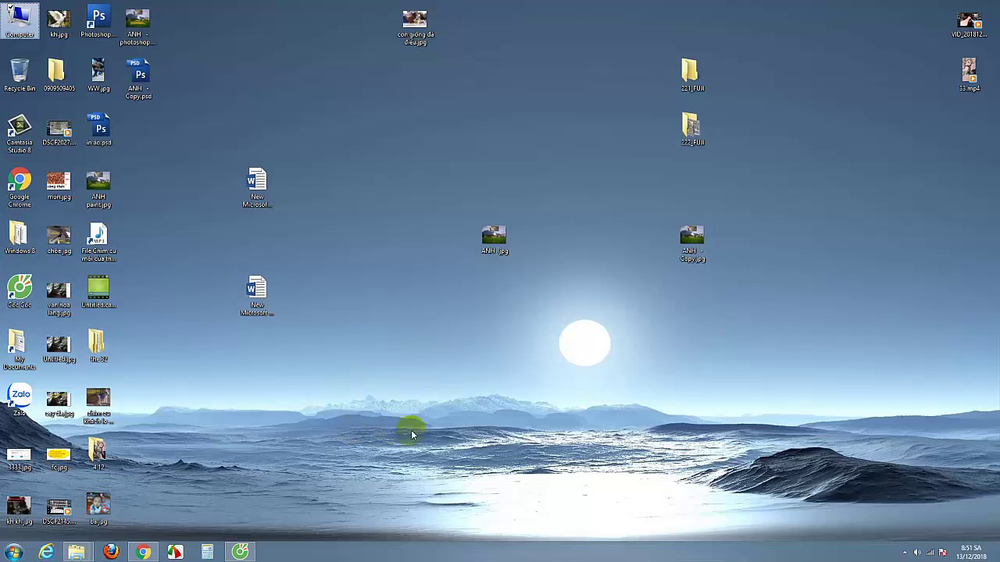
pyautogui.click(208, 553)
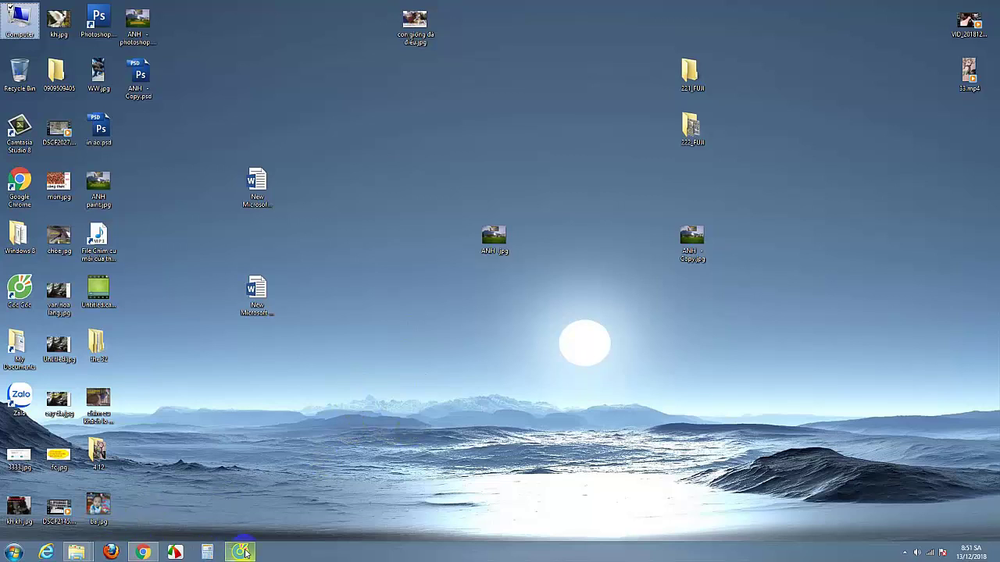
pyautogui.moveTo(240, 552)
pyautogui.click(259, 464)
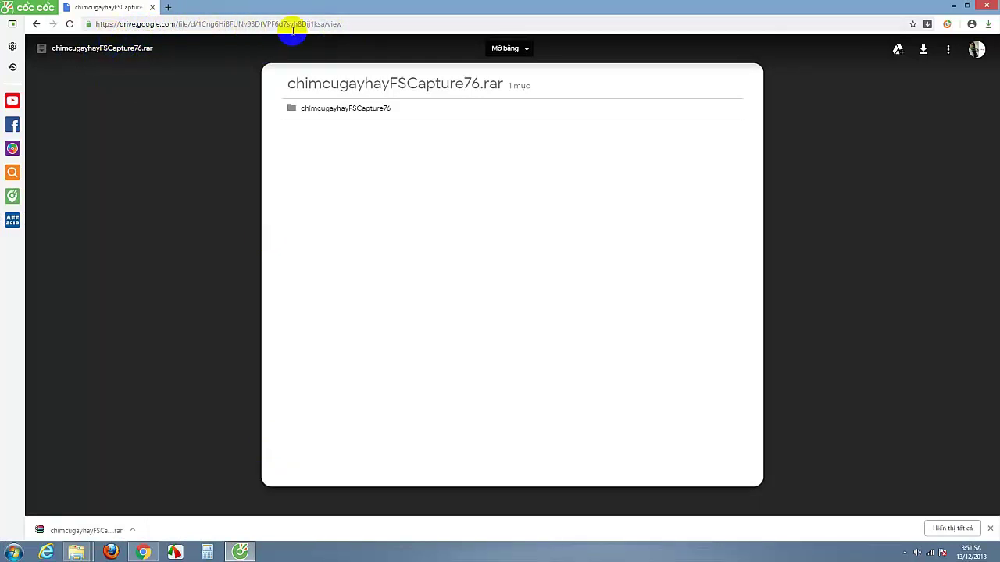
pyautogui.moveTo(290, 26); pyautogui.dragTo(93, 25)
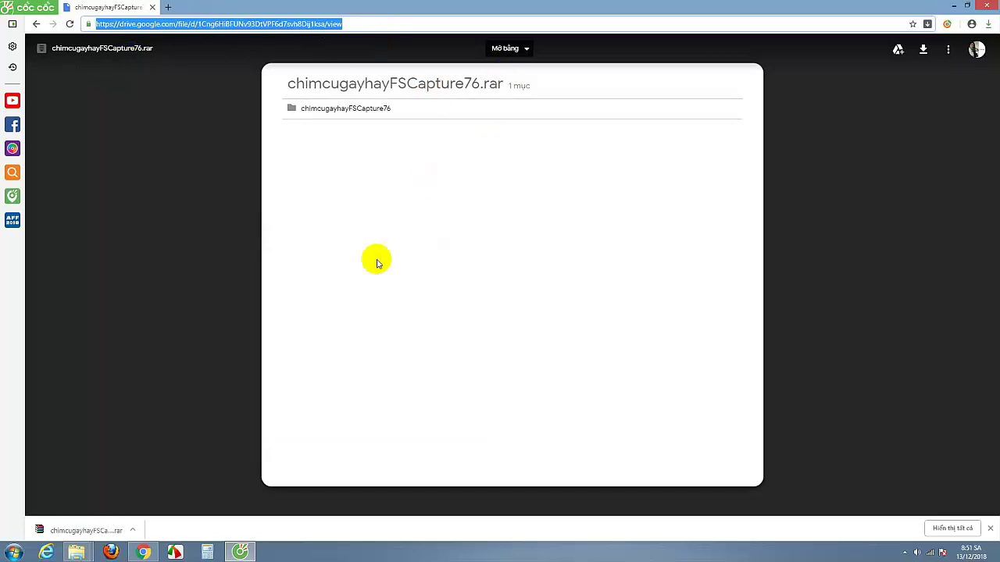
# Step: Show the downloaded chimcugayhayFSCapture76.rar in its folder and start extracting it with WinRAR into a chimcugayhayFSCapture76 folder
pyautogui.click(132, 530)
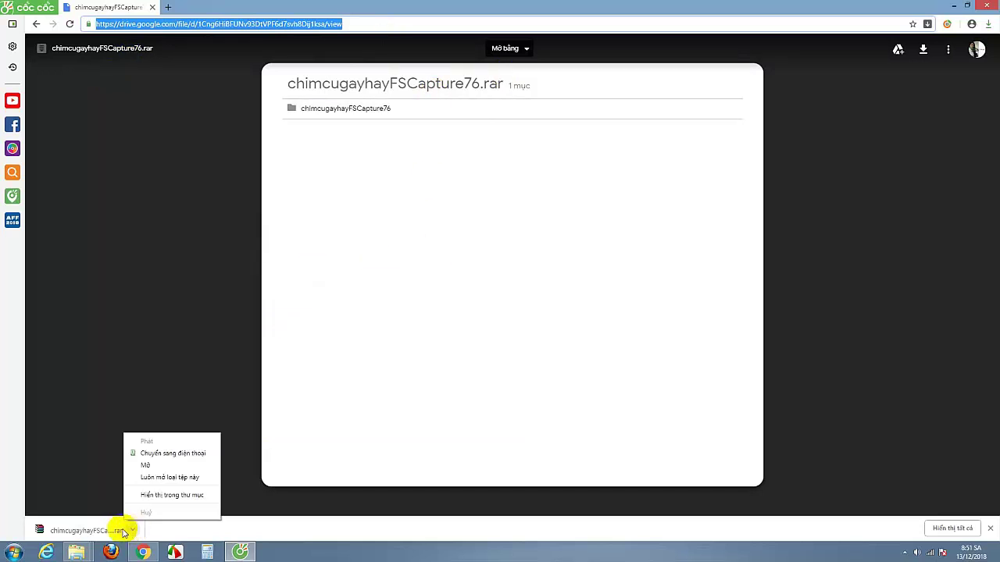
pyautogui.click(186, 495)
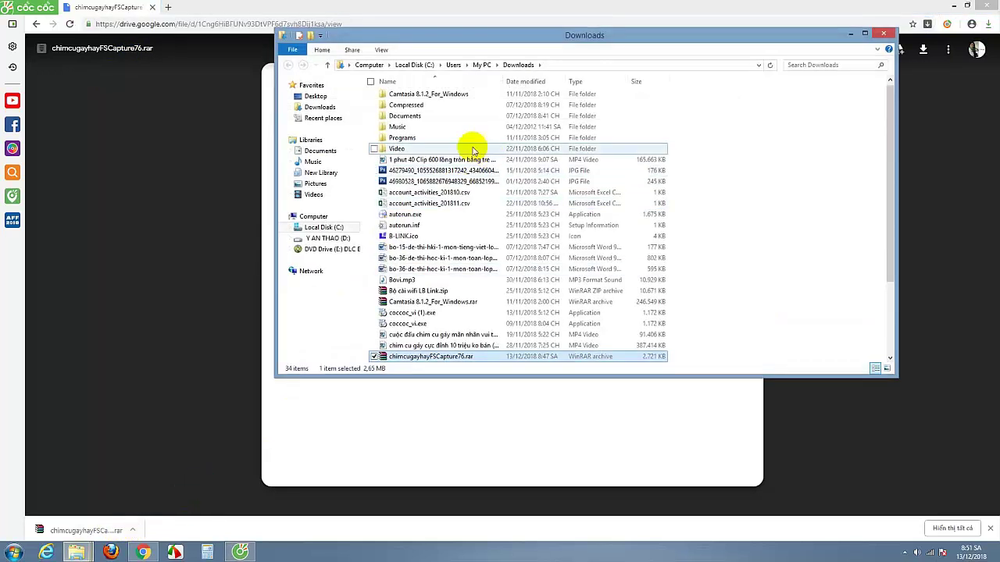
pyautogui.rightClick(420, 360)
pyautogui.moveTo(473, 391)
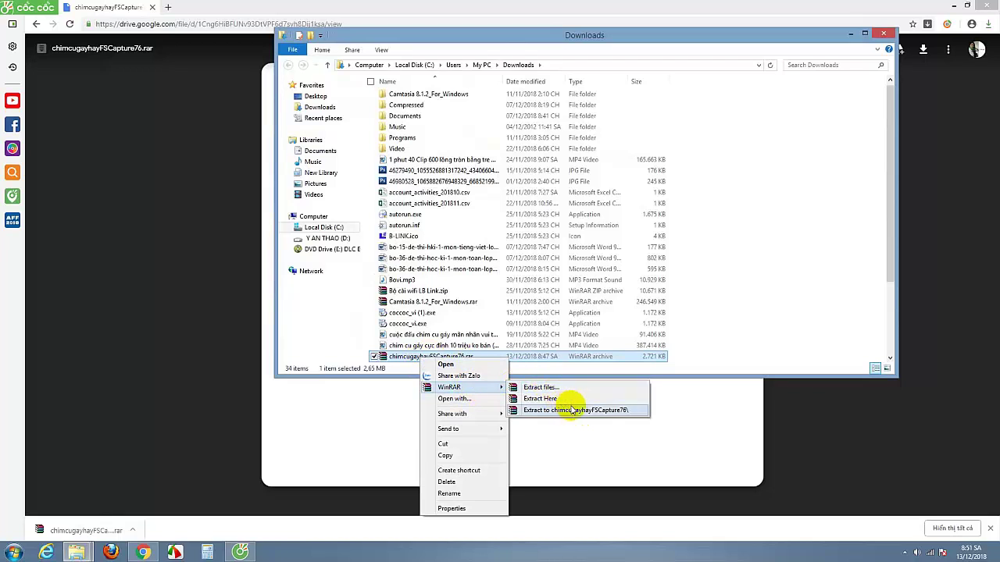
pyautogui.click(574, 412)
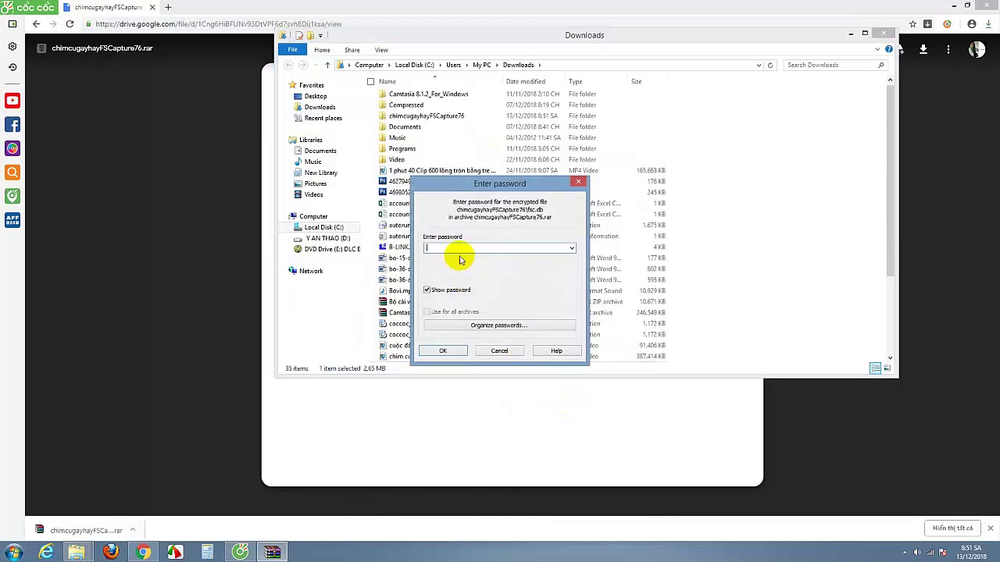
# Step: Enter the archive password, turn off Show password and confirm to complete the extraction
pyautogui.click(460, 247)
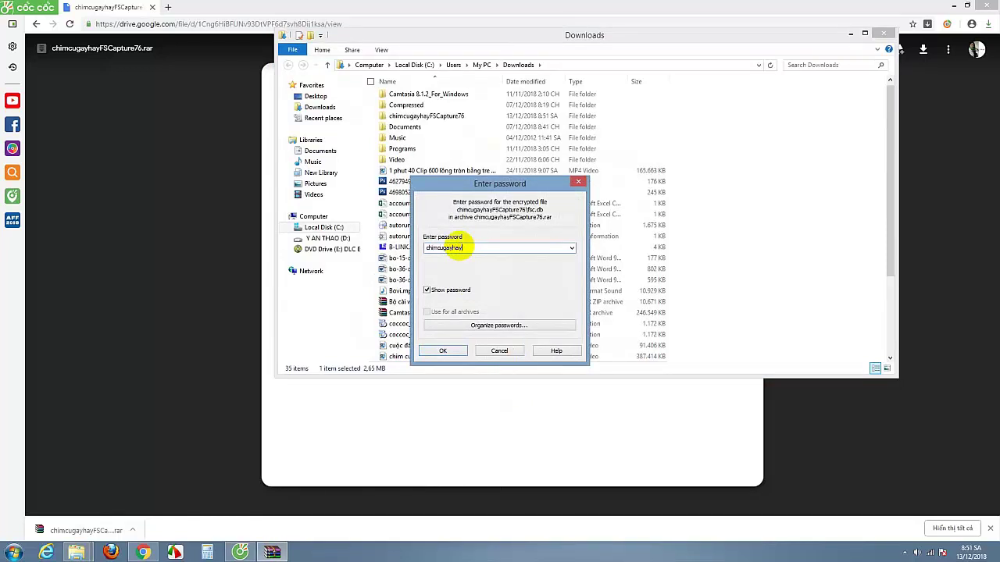
pyautogui.click(427, 291)
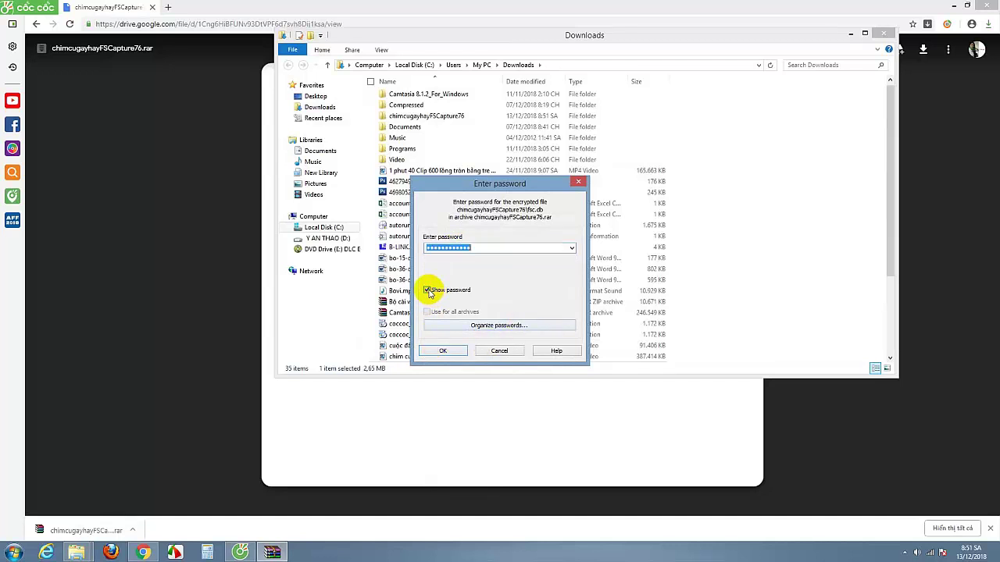
pyautogui.click(448, 350)
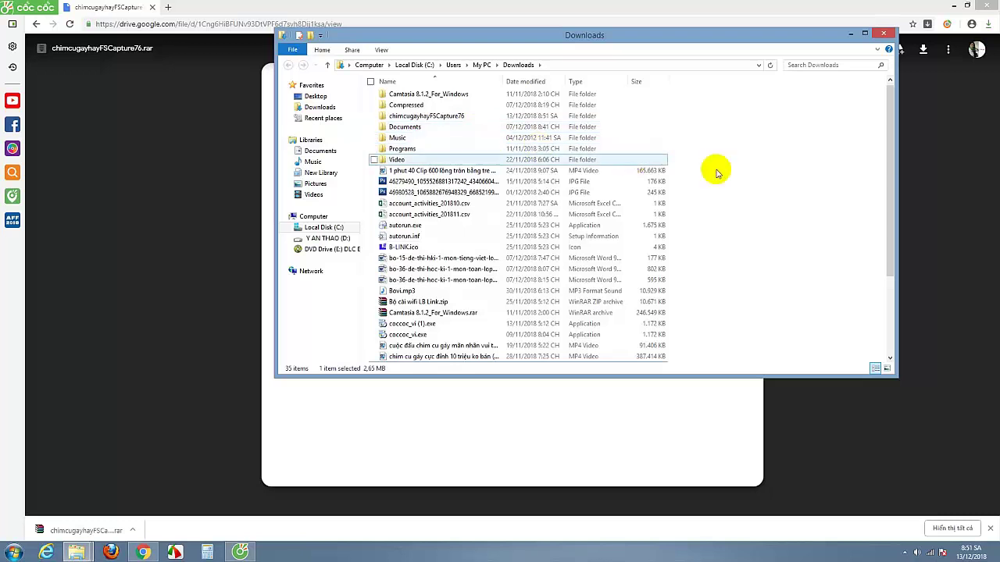
# Step: Open the inner chimcugayhayFSCapture76 folder of the newly extracted archive in Downloads
pyautogui.doubleClick(418, 116)
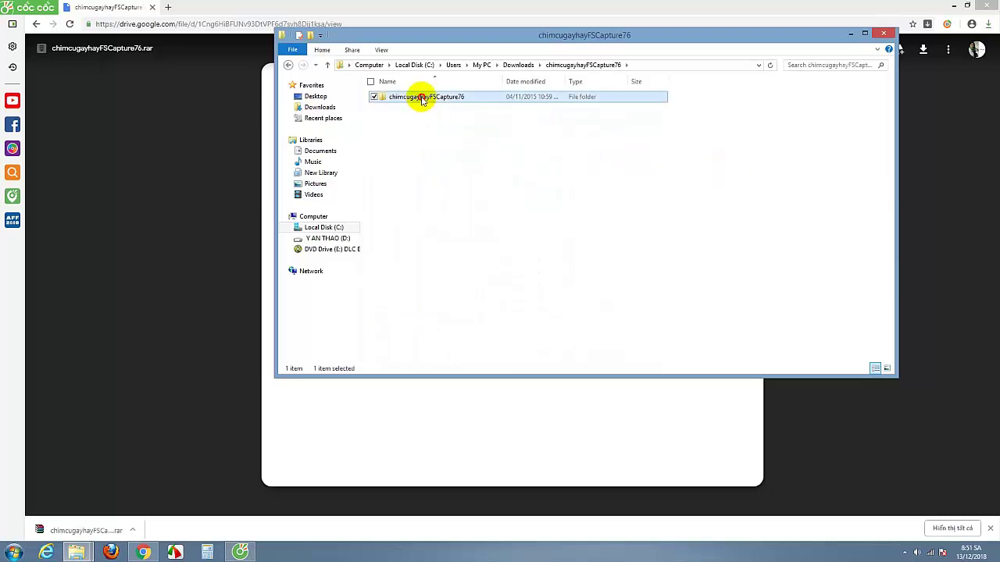
pyautogui.doubleClick(420, 99)
pyautogui.click(371, 81)
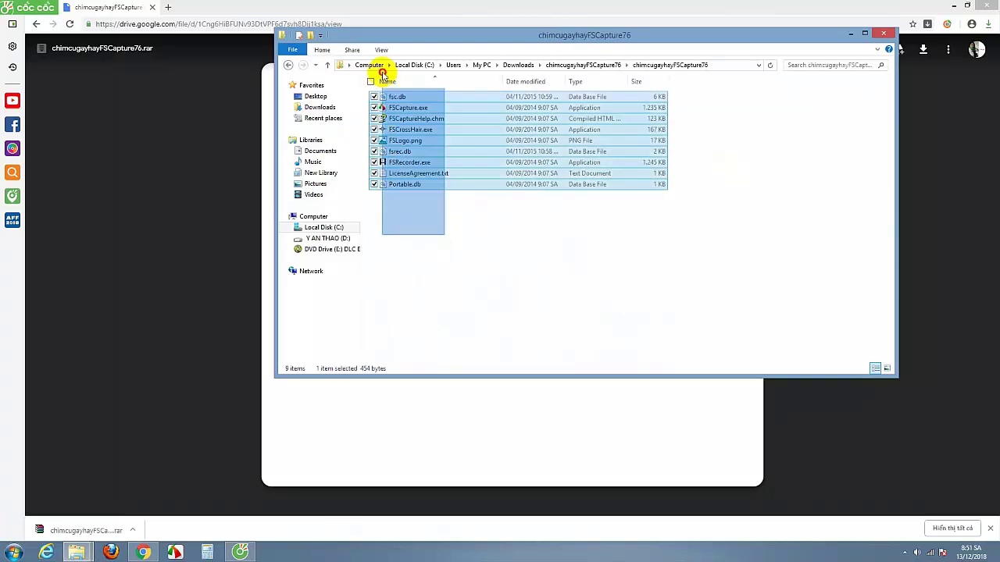
pyautogui.click(501, 280)
# Step: Look through the available actions for FSCapture.exe without applying any
pyautogui.rightClick(408, 107)
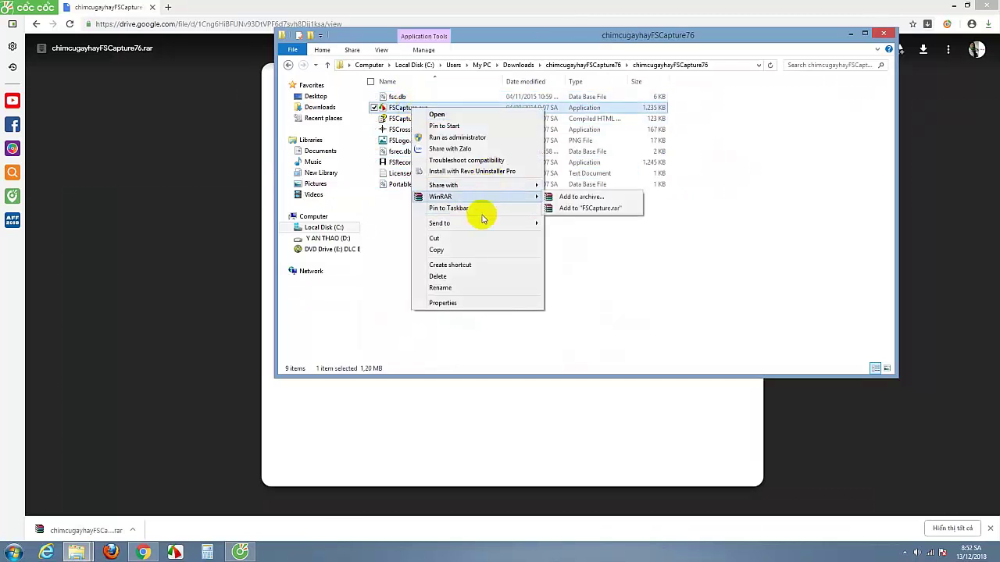
pyautogui.moveTo(479, 228)
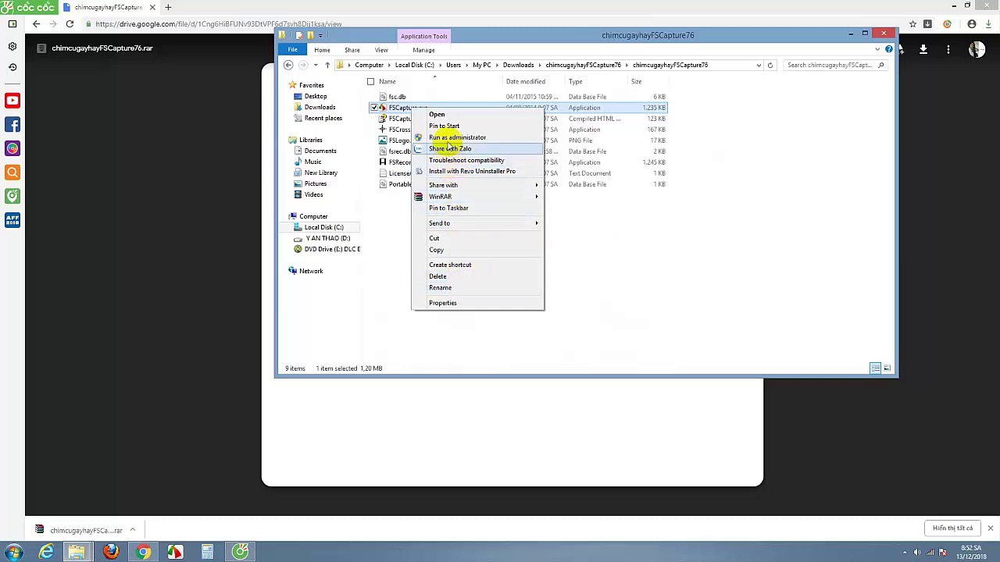
pyautogui.rightClick(386, 107)
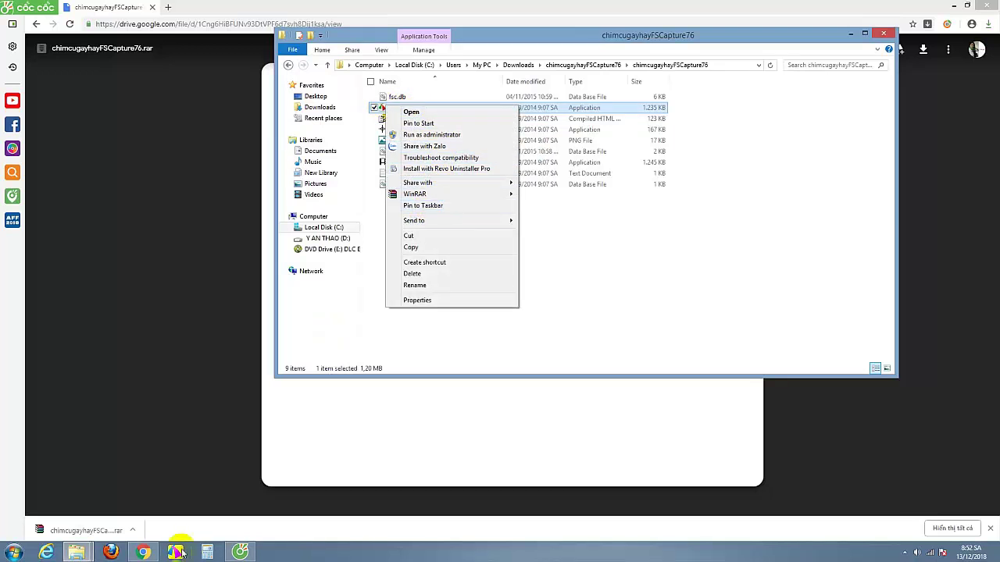
pyautogui.click(745, 289)
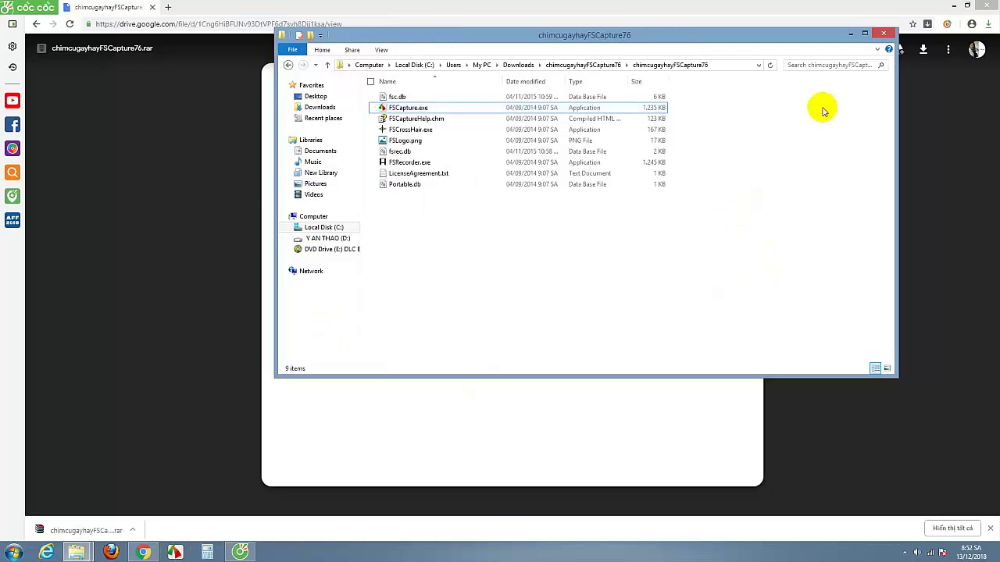
# Step: Minimize the open windows and search drive D: from Computer for "lo go"
pyautogui.click(852, 34)
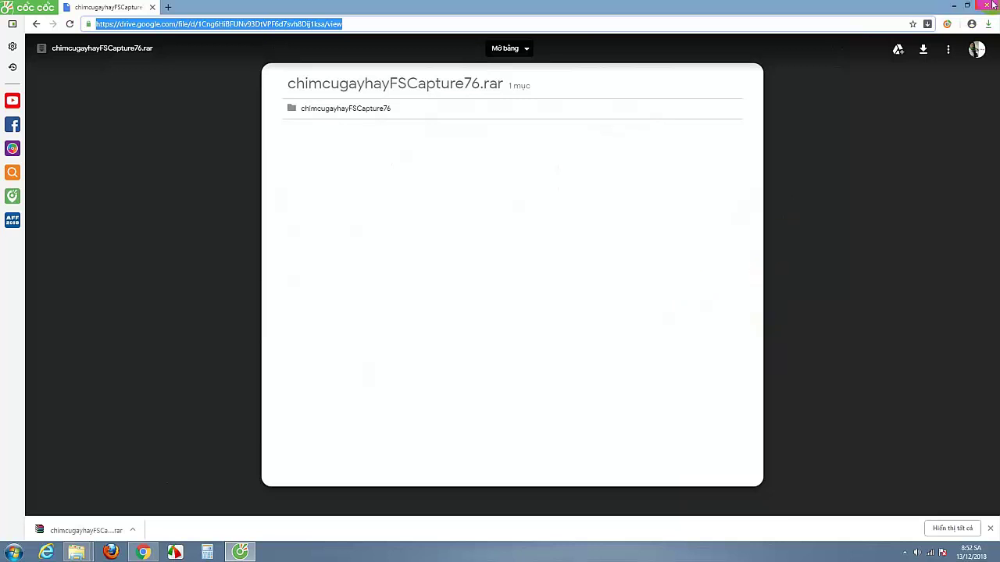
pyautogui.click(954, 6)
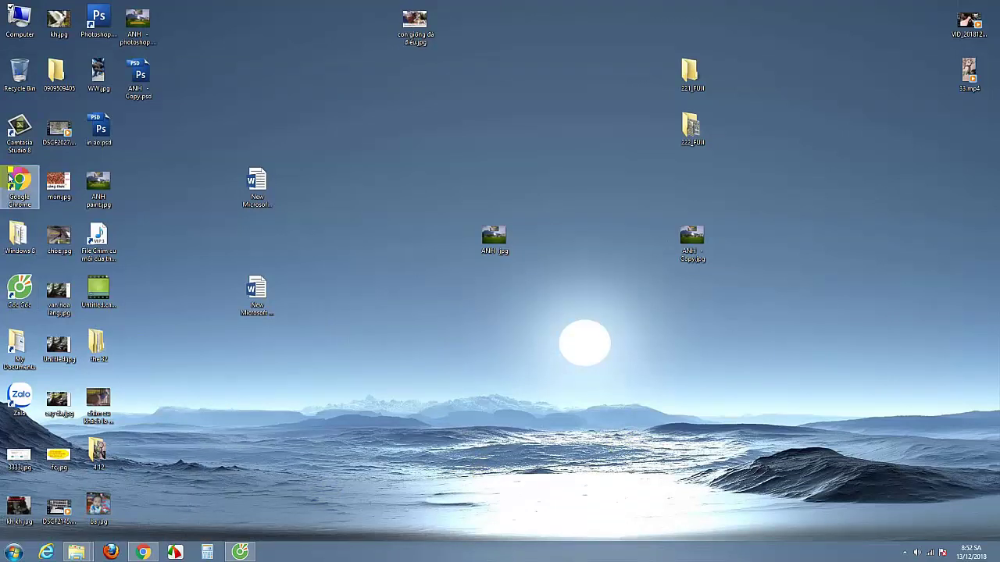
pyautogui.doubleClick(20, 25)
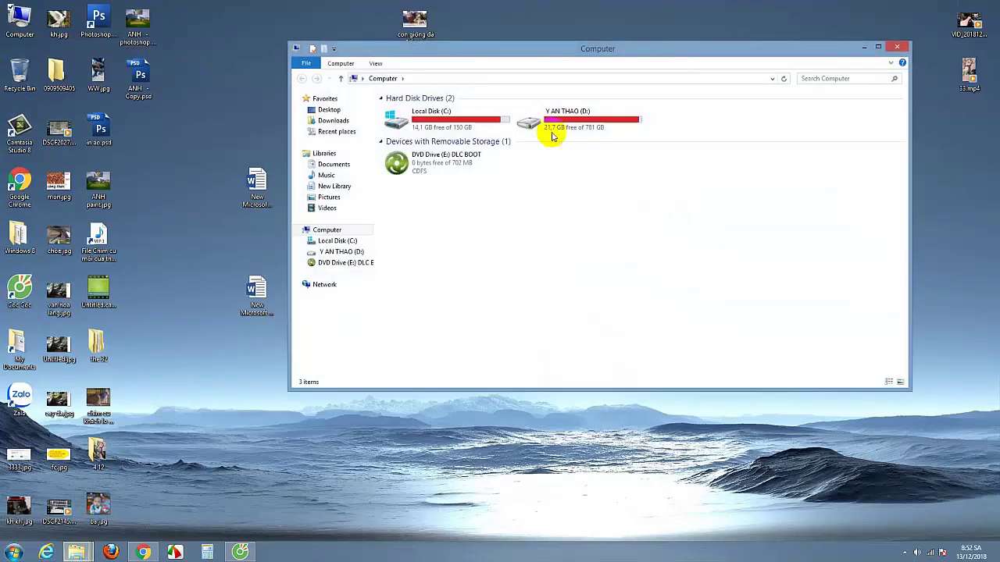
pyautogui.doubleClick(562, 117)
pyautogui.click(857, 78)
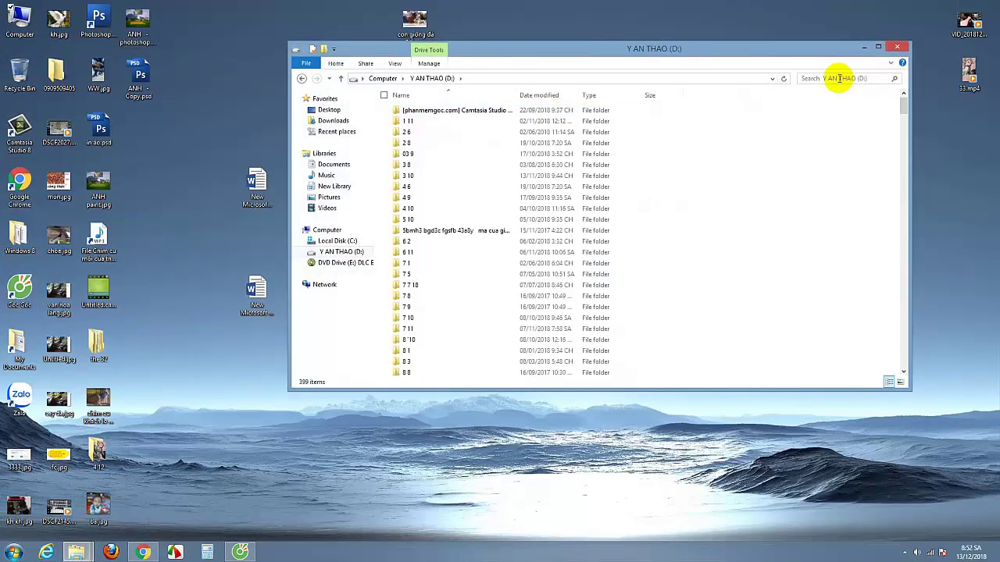
pyautogui.write('bô')
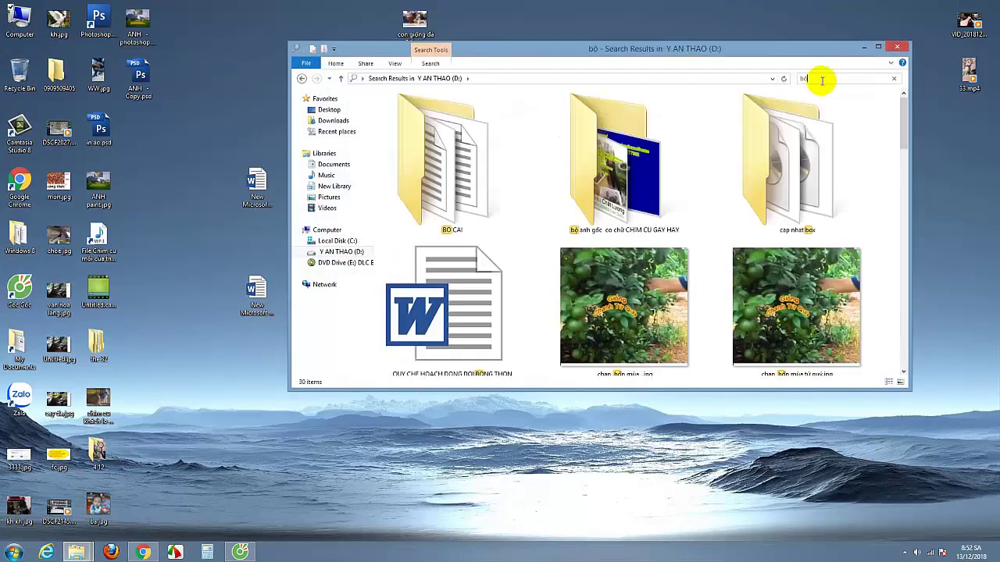
pyautogui.write('lo go')
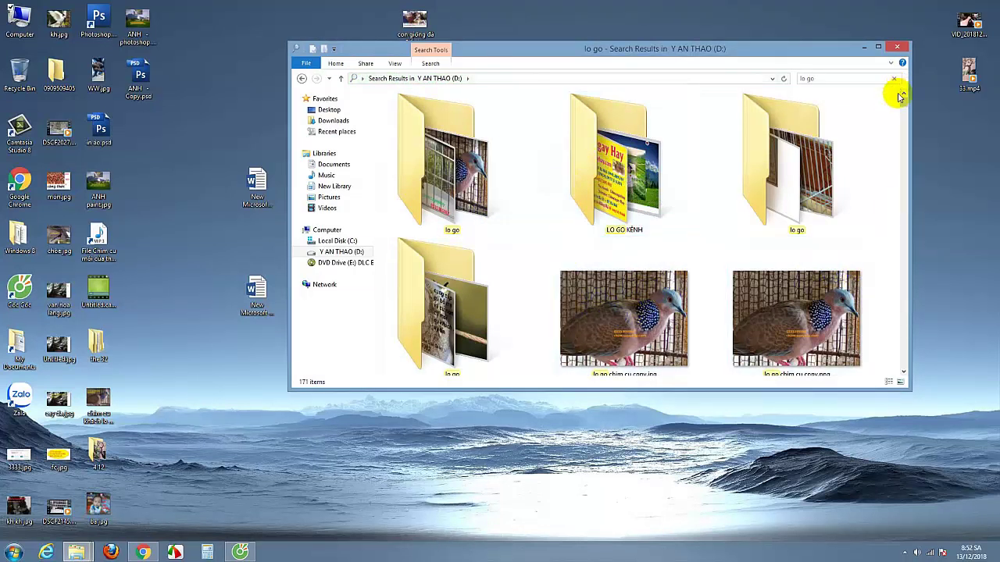
# Step: Preview the picture "lo go chim cu copy.jpg" from the search results
pyautogui.moveTo(901, 102)
pyautogui.mouseDown()
pyautogui.moveTo(901, 117)
pyautogui.moveTo(901, 94)
pyautogui.mouseUp()
pyautogui.click(620, 314)
pyautogui.rightClick(619, 314)
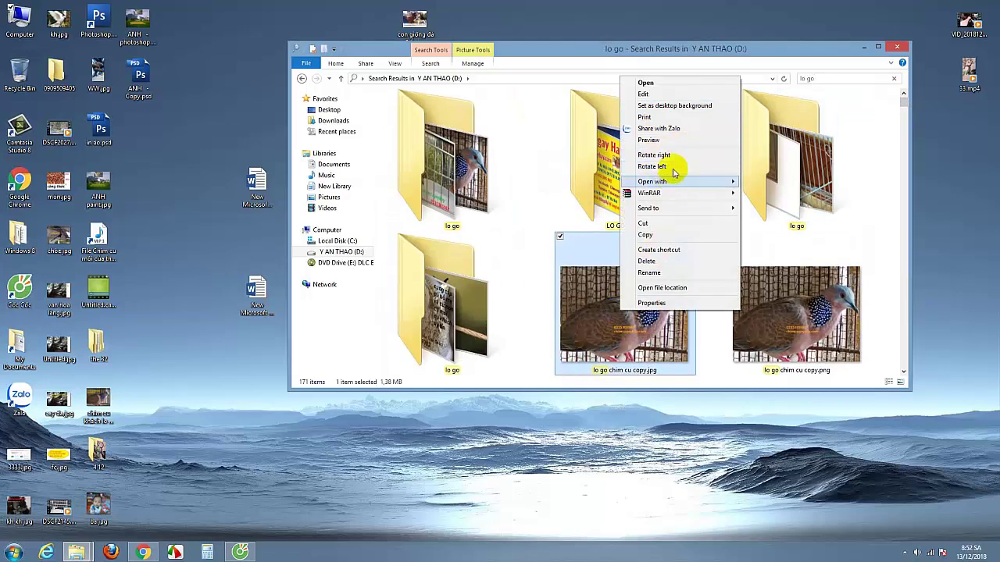
pyautogui.click(664, 140)
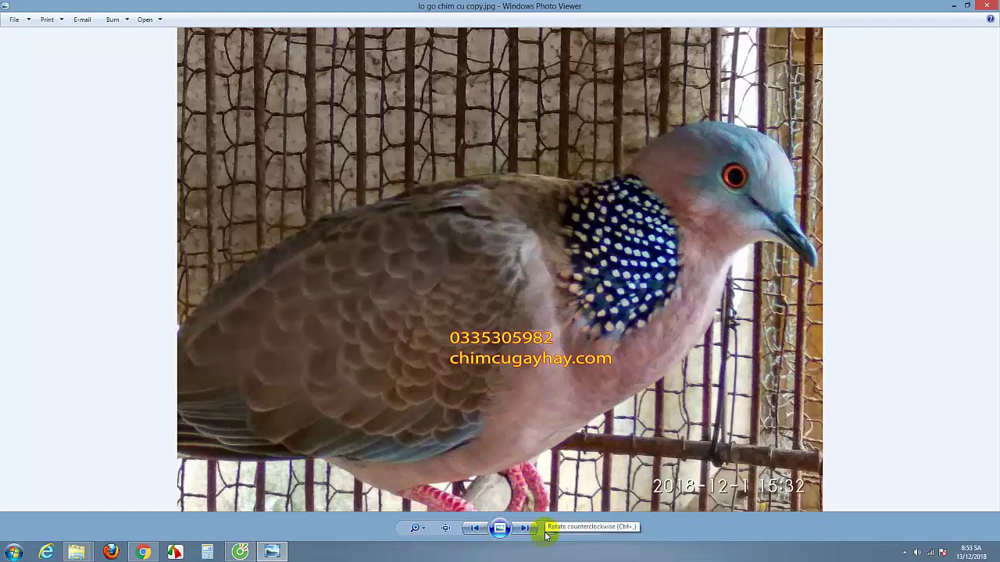
# Step: View the bird picture at its actual size and start a full-screen slide show
pyautogui.click(419, 529)
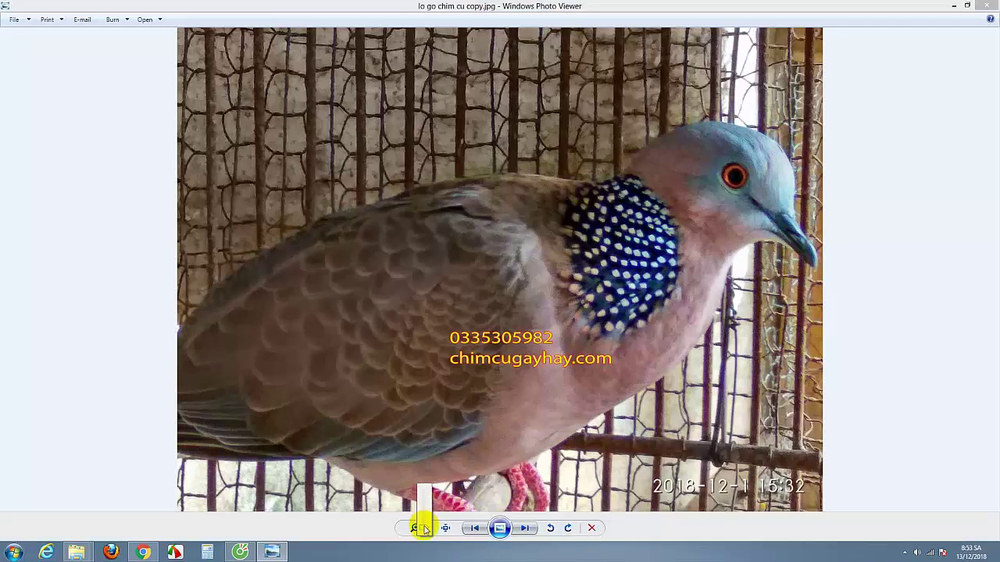
pyautogui.moveTo(422, 528)
pyautogui.mouseDown()
pyautogui.moveTo(423, 517)
pyautogui.moveTo(427, 534)
pyautogui.mouseUp()
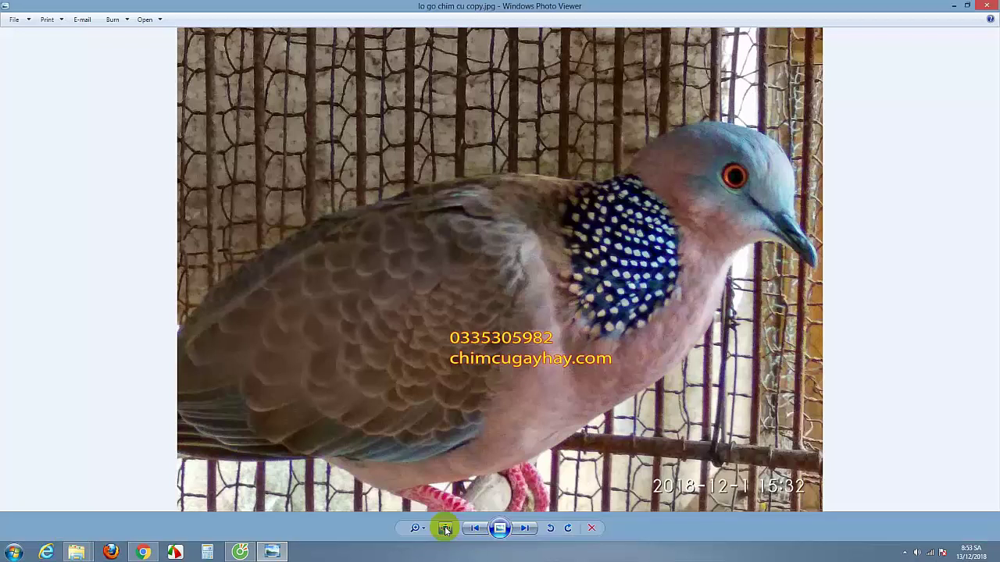
pyautogui.click(446, 529)
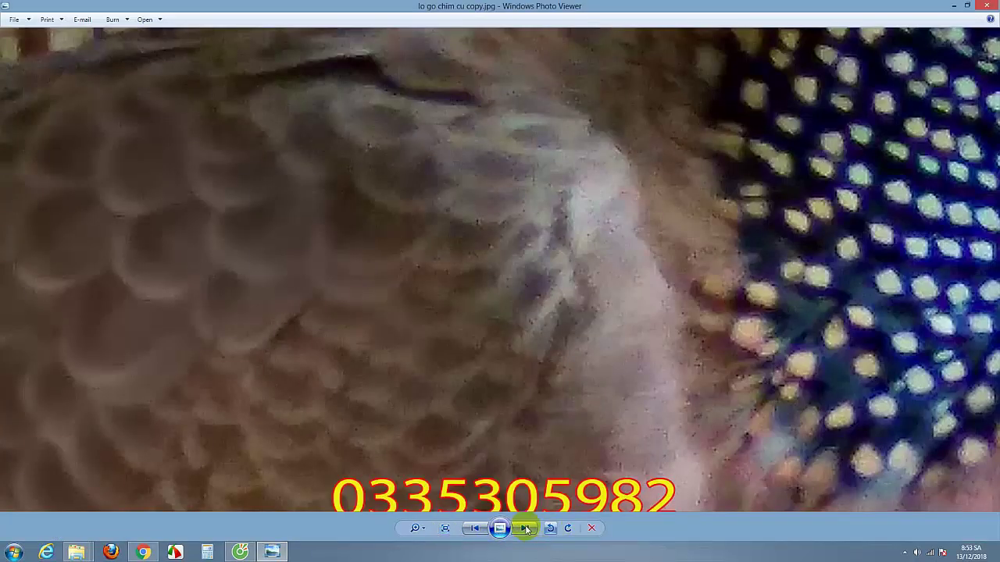
pyautogui.click(500, 531)
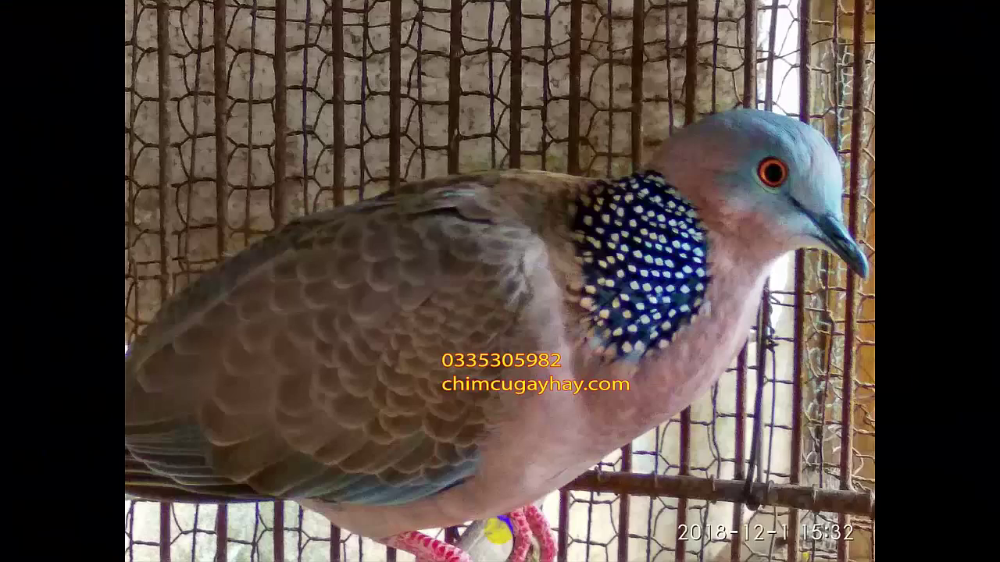
# Step: Flip through the pictures in the full-screen slide show and exit it at "lo go chuan.jpg"
pyautogui.click(500, 533)
pyautogui.click(500, 534)
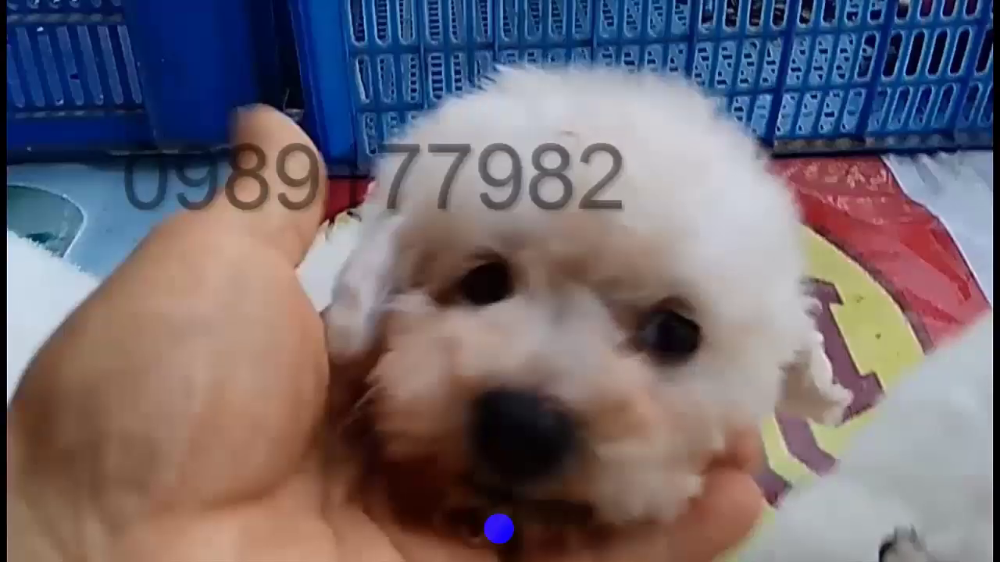
pyautogui.click(500, 533)
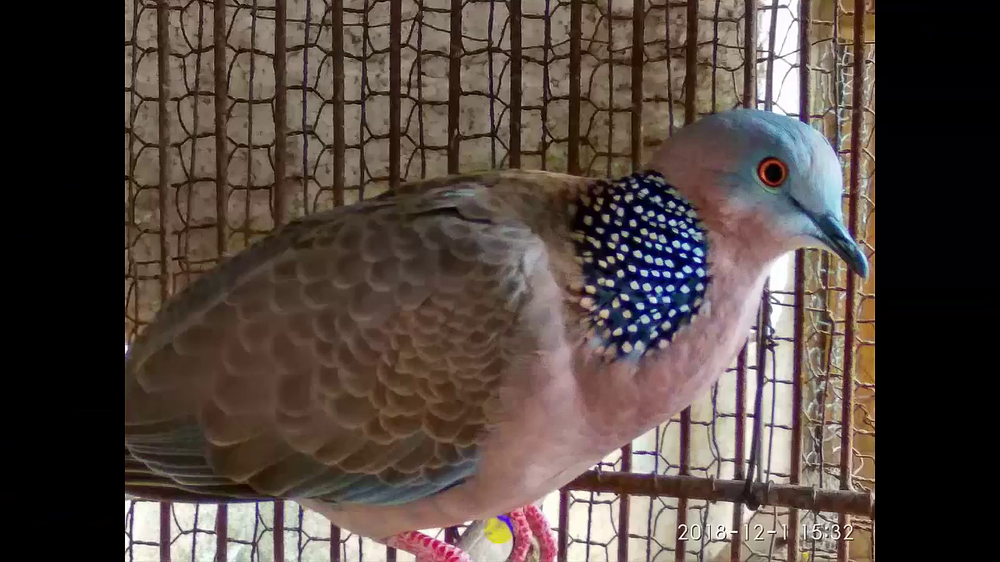
pyautogui.click(500, 534)
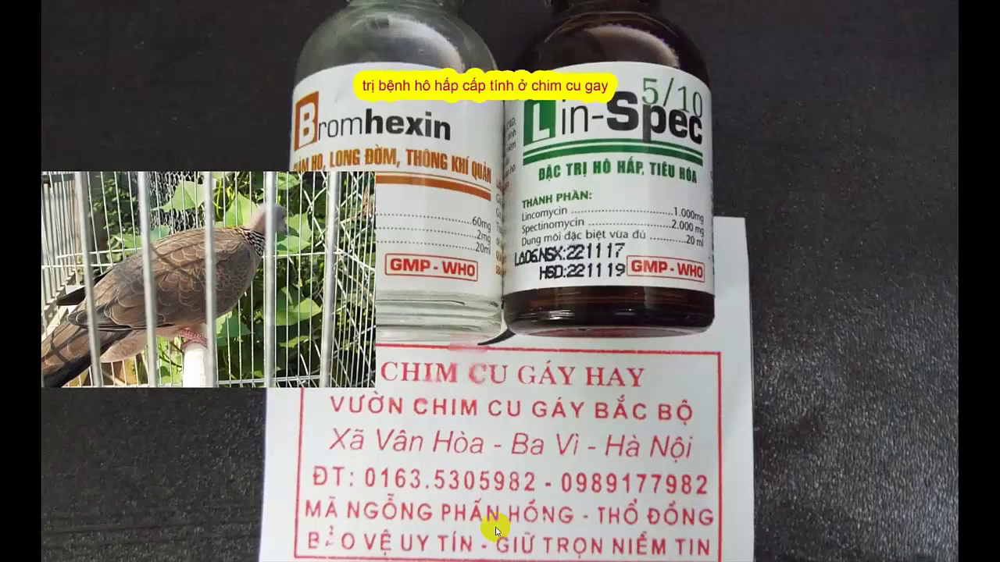
pyautogui.press('Escape')
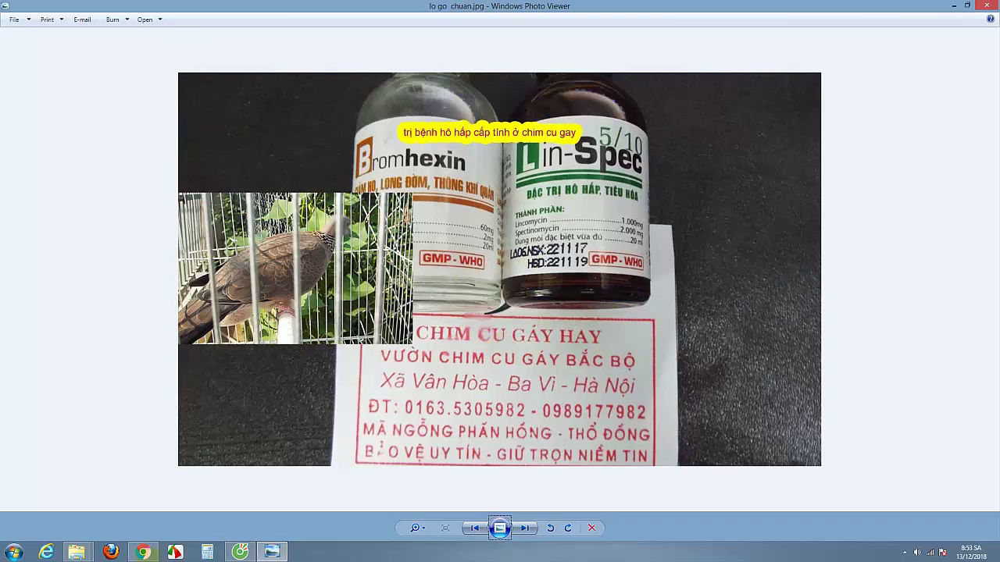
# Step: Browse forward from "lo go.jpg" to the ostrich picture and close the photo viewer
pyautogui.moveTo(141, 554)
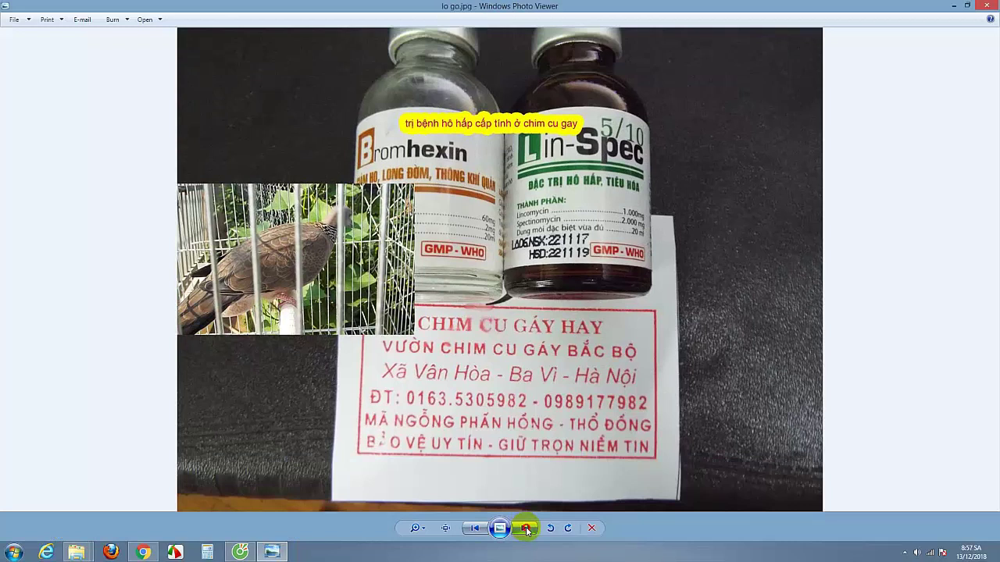
pyautogui.click(526, 530)
pyautogui.click(526, 530)
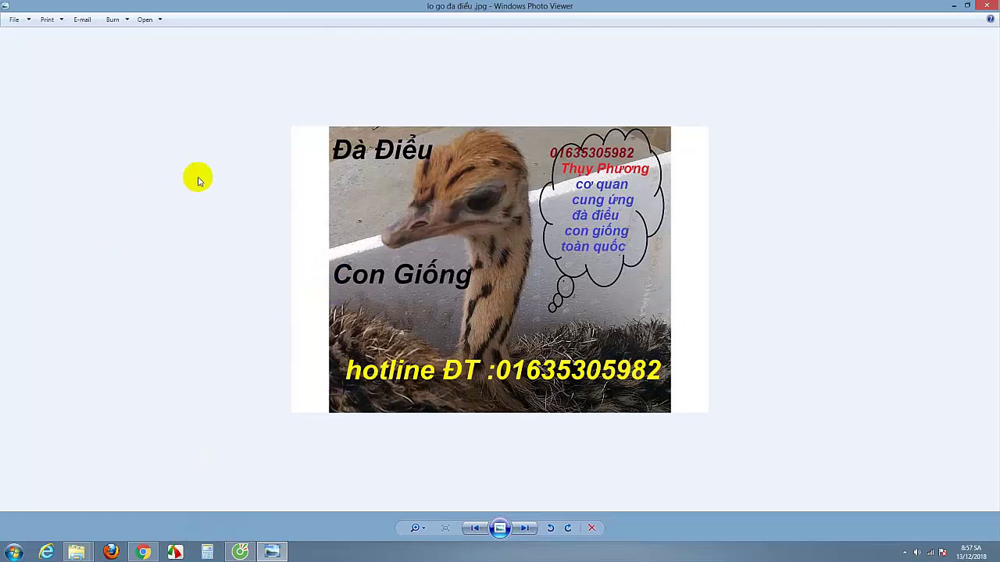
pyautogui.click(987, 7)
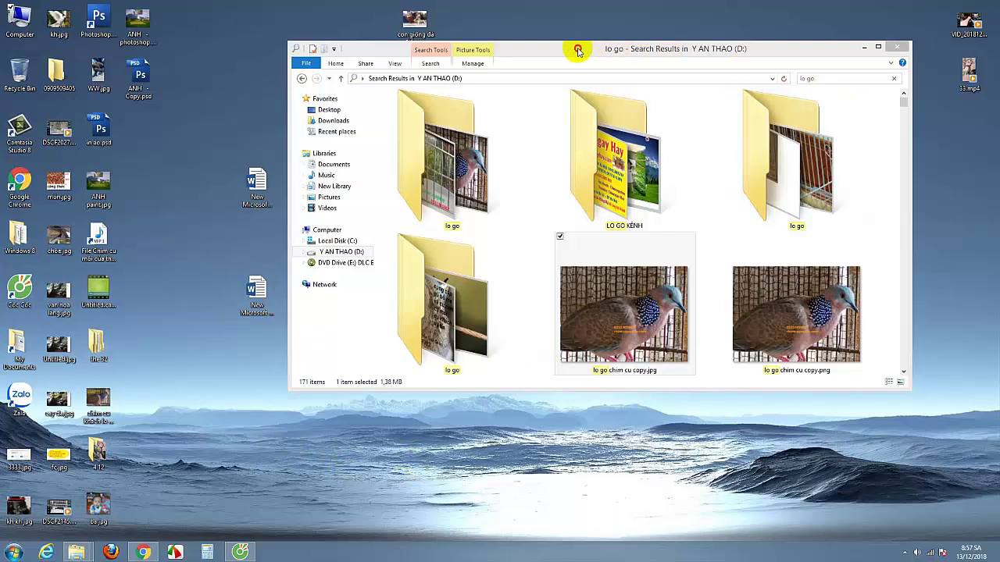
# Step: Move the "lo go" search results window toward the middle of the desktop and marquee-select the desktop icons around it
pyautogui.moveTo(576, 47); pyautogui.dragTo(906, 489)
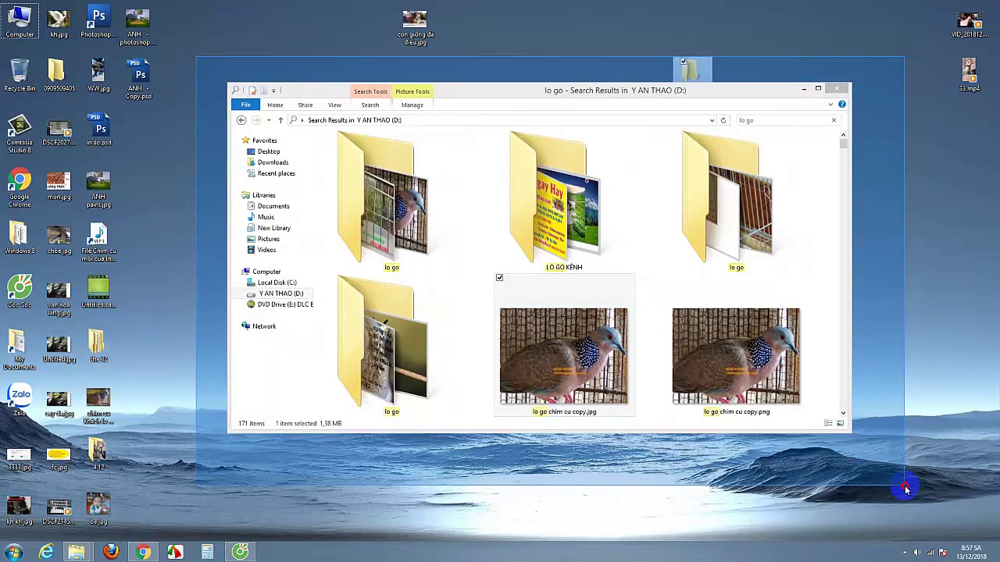
pyautogui.moveTo(906, 489)
pyautogui.mouseDown()
pyautogui.moveTo(875, 398)
pyautogui.moveTo(897, 474)
pyautogui.mouseUp()
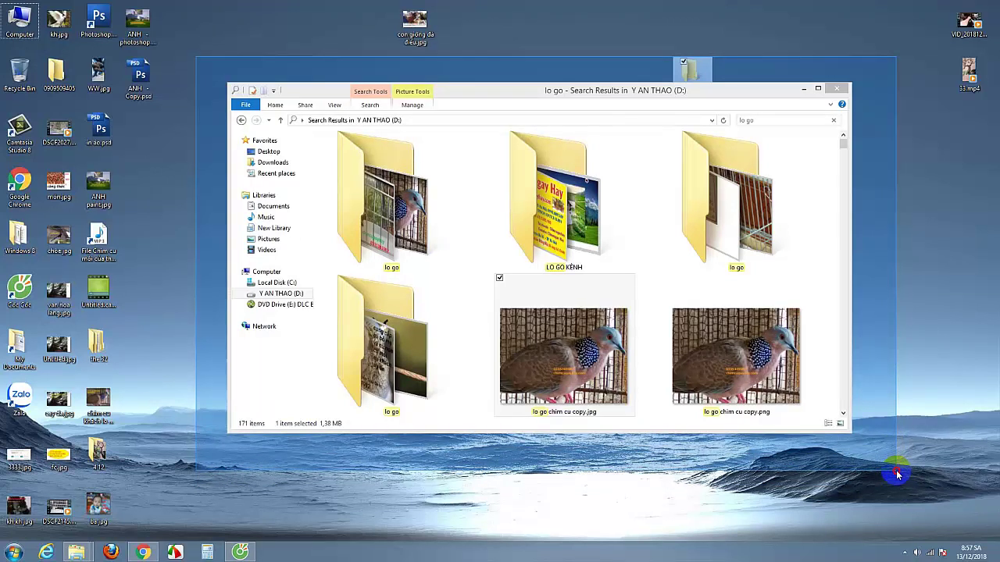
pyautogui.moveTo(897, 474); pyautogui.dragTo(897, 474)
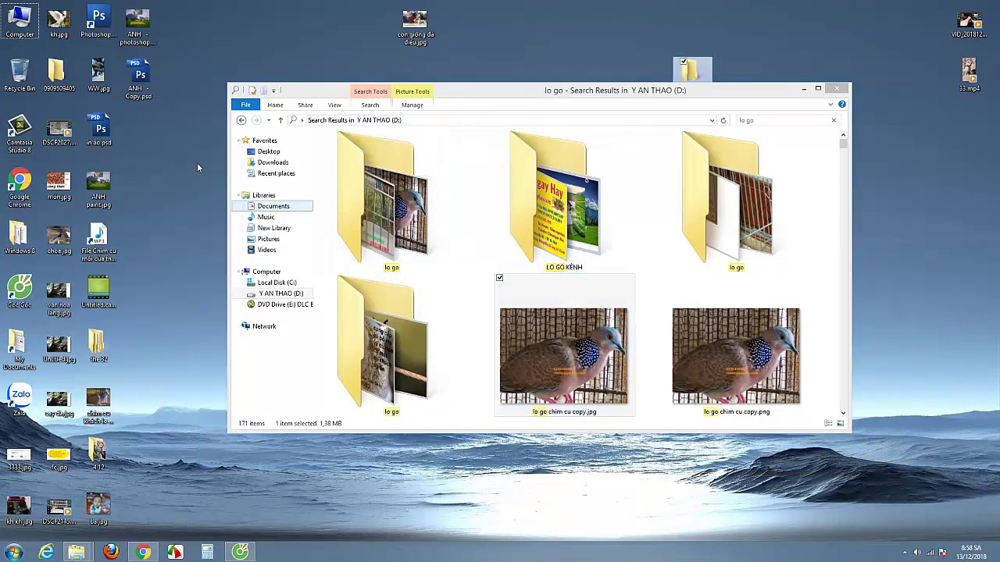
pyautogui.moveTo(173, 49); pyautogui.dragTo(890, 469)
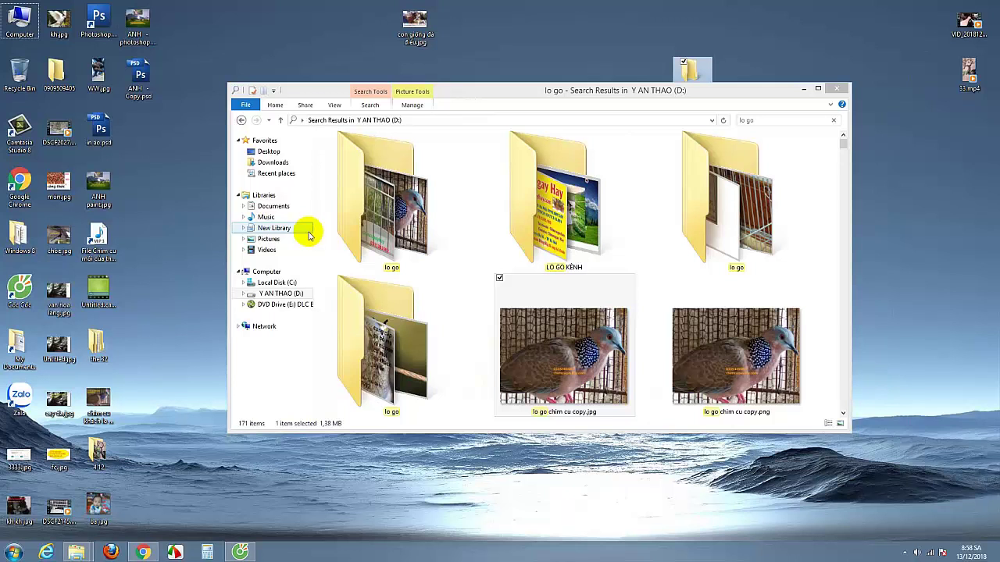
pyautogui.click(539, 332)
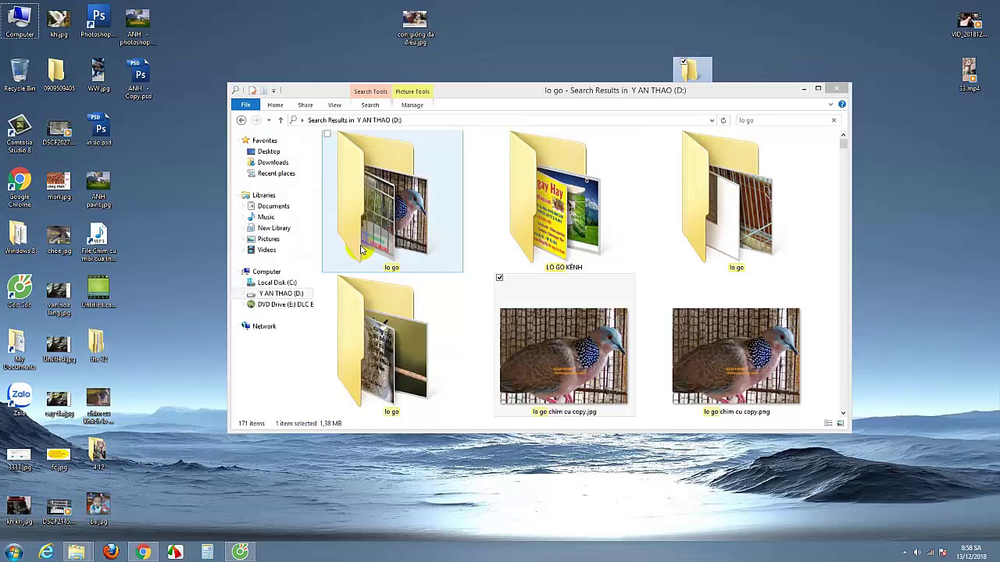
# Step: Open the Documents library and look over the recorded videos at the end of its file list
pyautogui.click(265, 206)
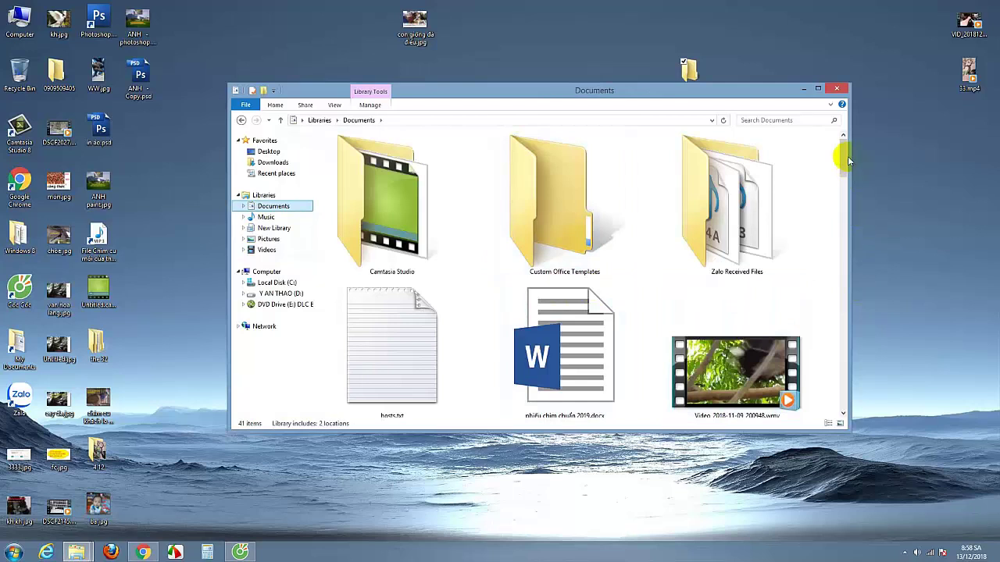
pyautogui.moveTo(843, 156); pyautogui.dragTo(848, 402)
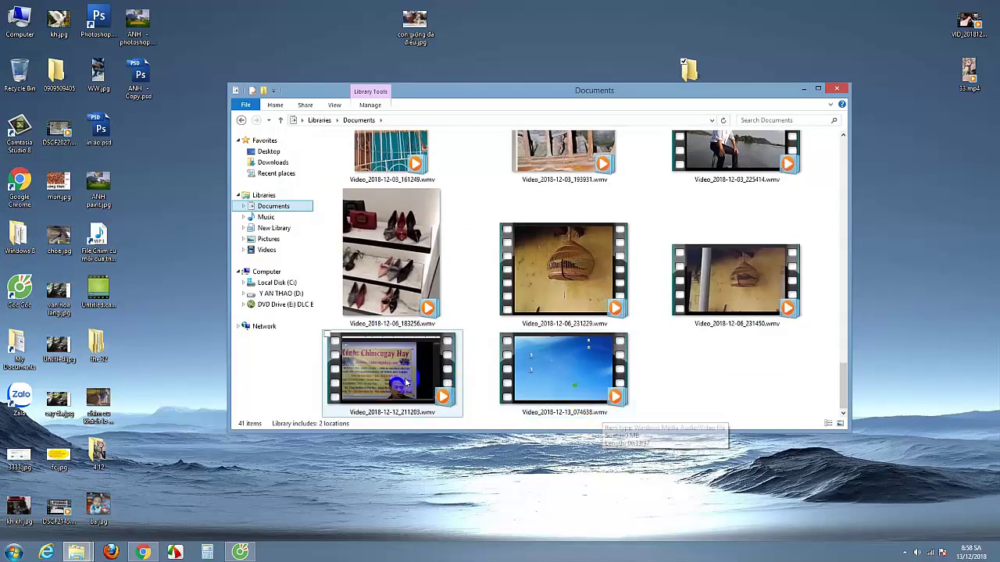
pyautogui.click(440, 381)
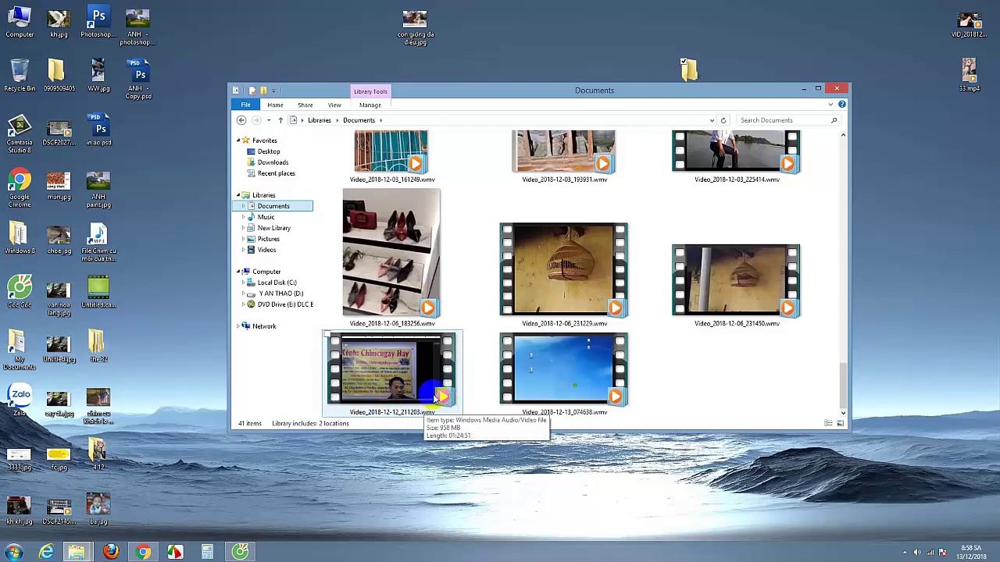
pyautogui.click(435, 419)
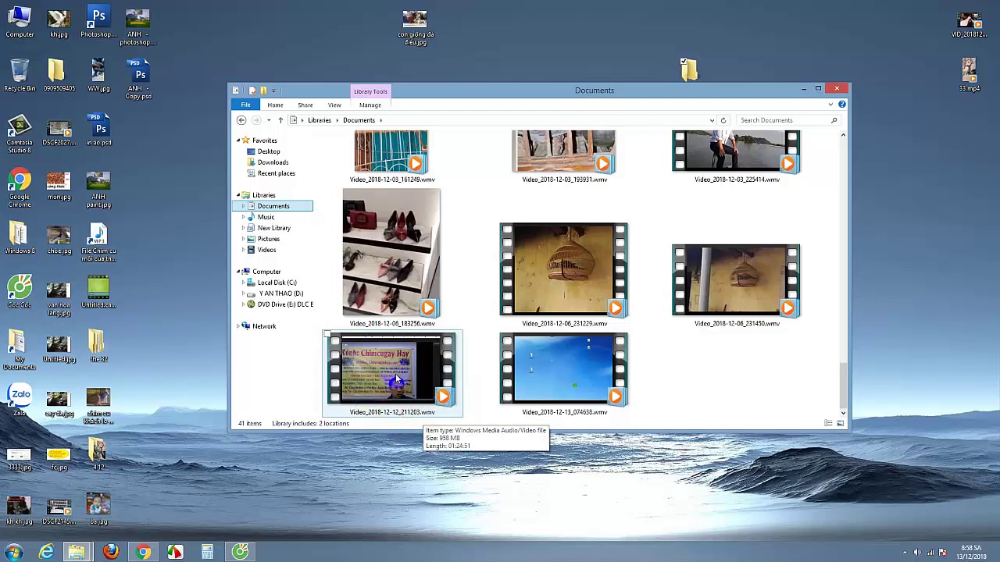
pyautogui.click(427, 370)
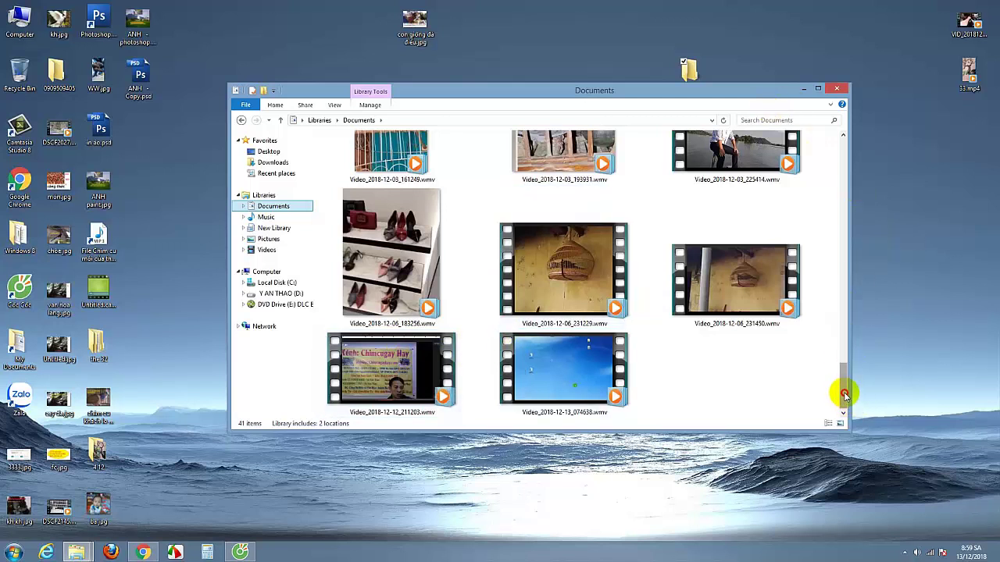
# Step: Play Video_2018-12-03_225414.wmv from Documents and move the player window to the middle of the desktop
pyautogui.moveTo(844, 392); pyautogui.dragTo(845, 388)
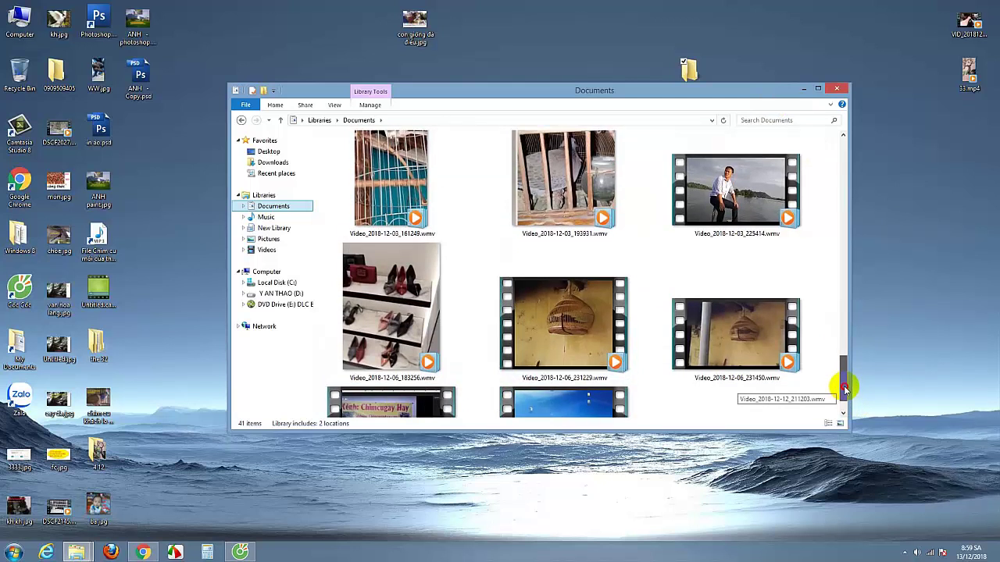
pyautogui.click(742, 205)
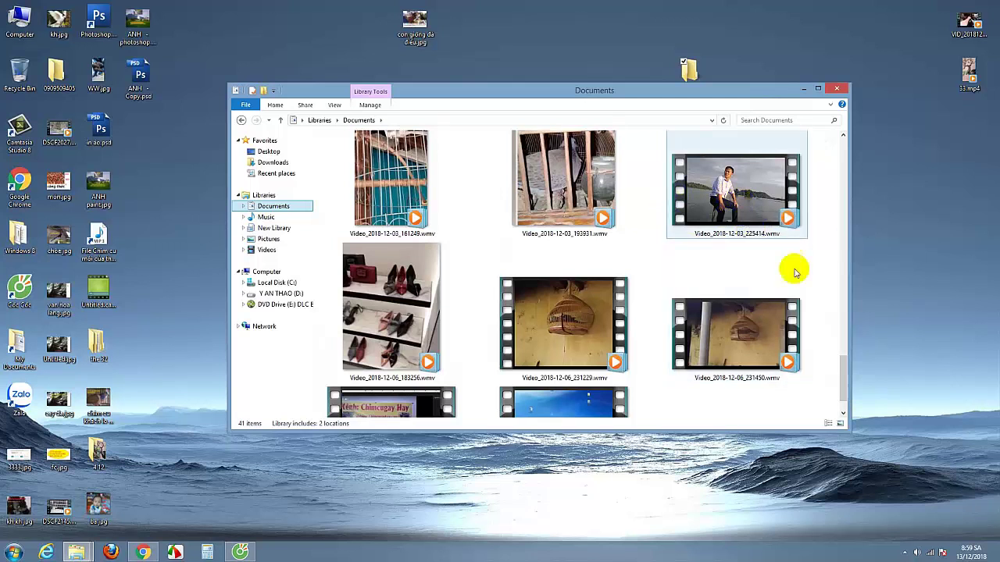
pyautogui.doubleClick(756, 199)
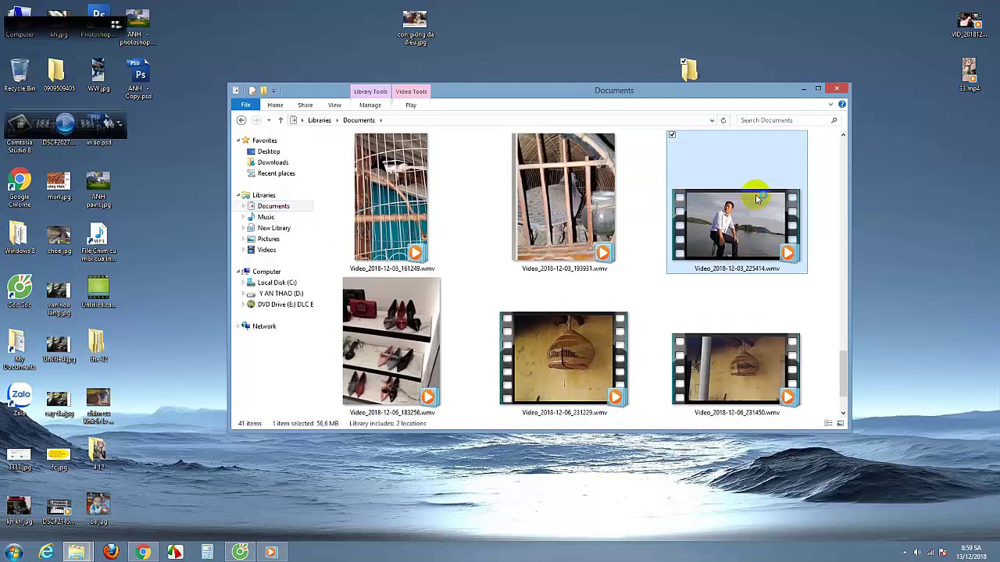
pyautogui.moveTo(263, 4); pyautogui.dragTo(515, 165)
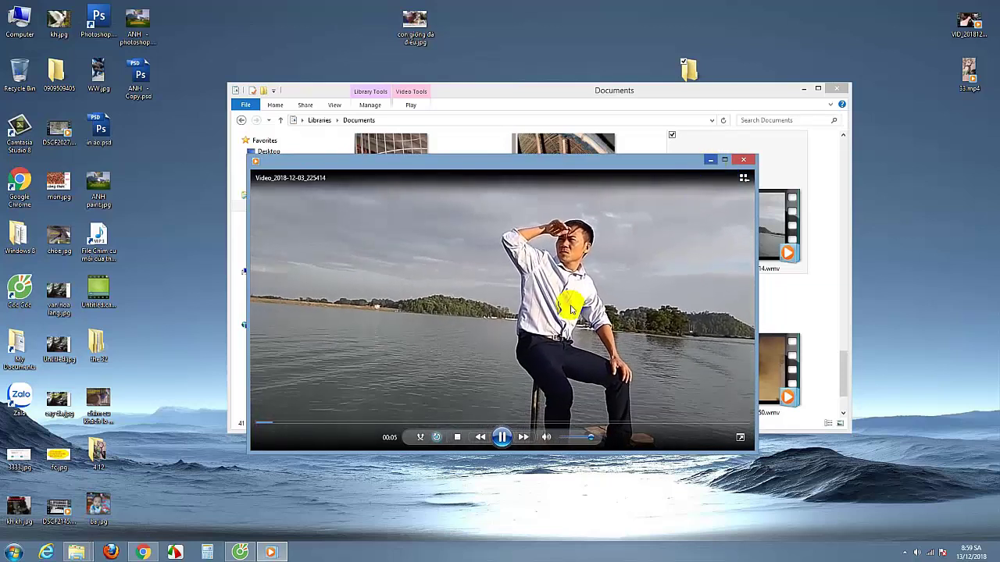
# Step: Lower the video's volume while it is paused, play a little more of it and close the player
pyautogui.click(502, 438)
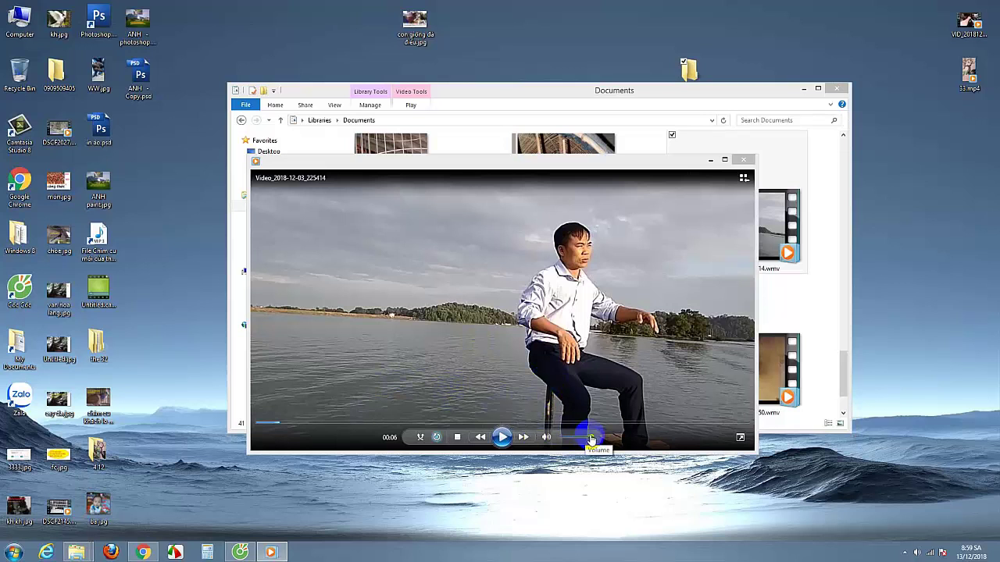
pyautogui.moveTo(591, 439); pyautogui.dragTo(567, 439)
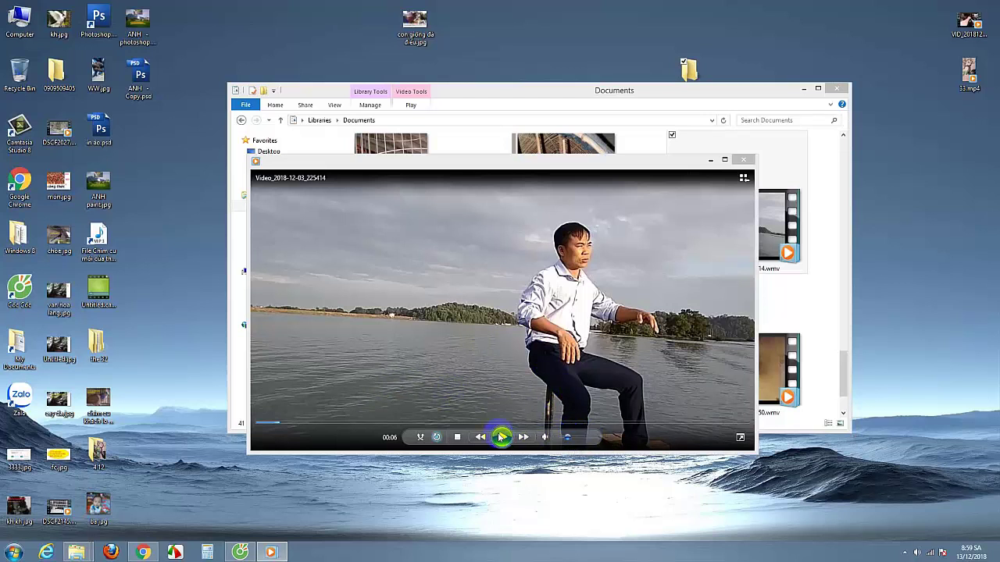
pyautogui.click(501, 436)
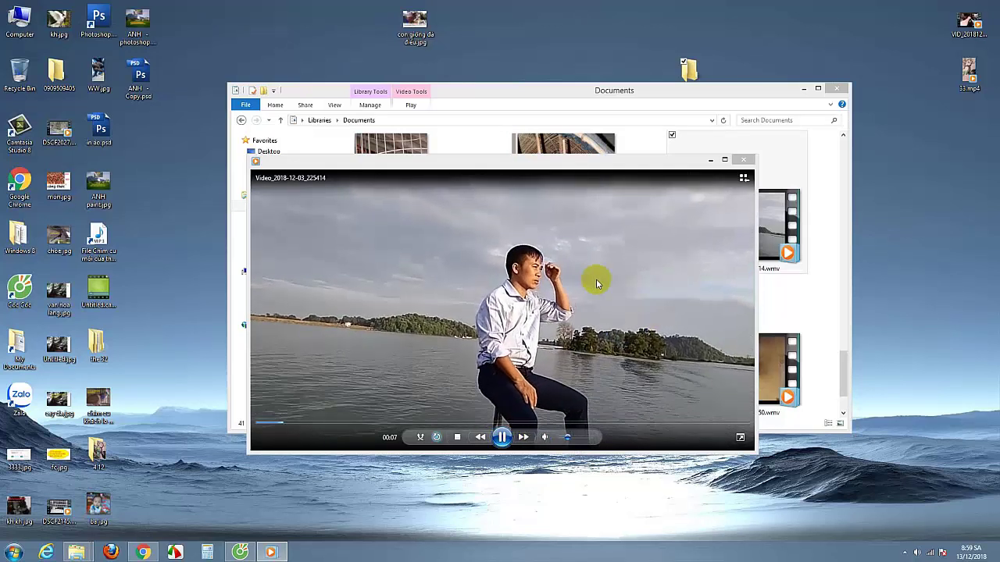
pyautogui.click(501, 437)
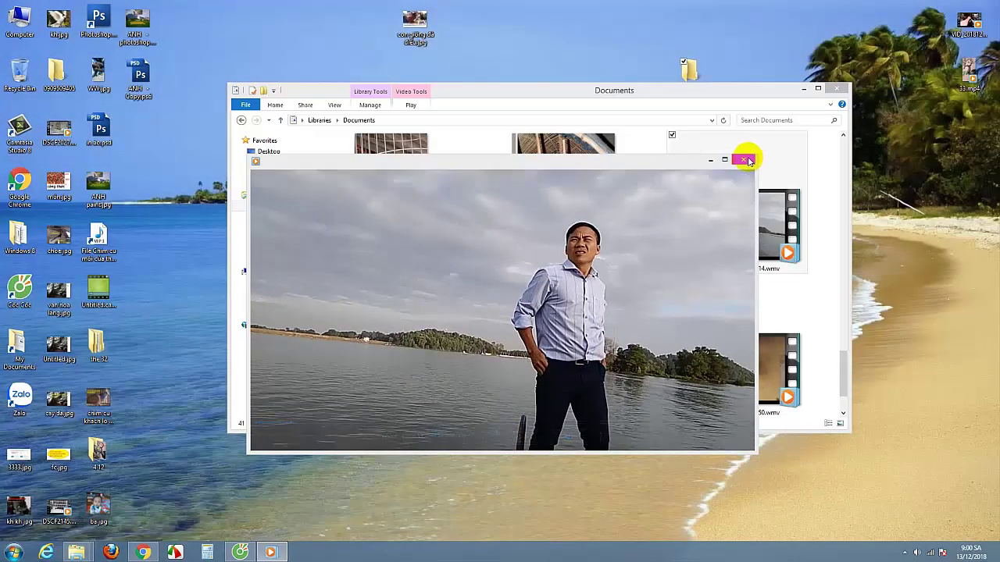
pyautogui.click(743, 160)
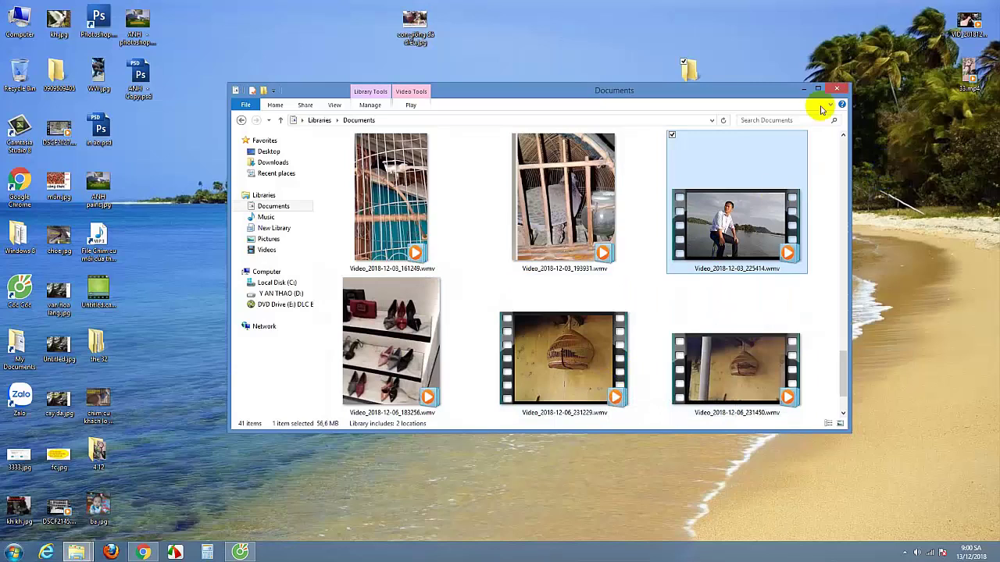
# Step: Clear the desktop of the Documents window and the icon selection, and open Facebook in Google Chrome
pyautogui.click(804, 89)
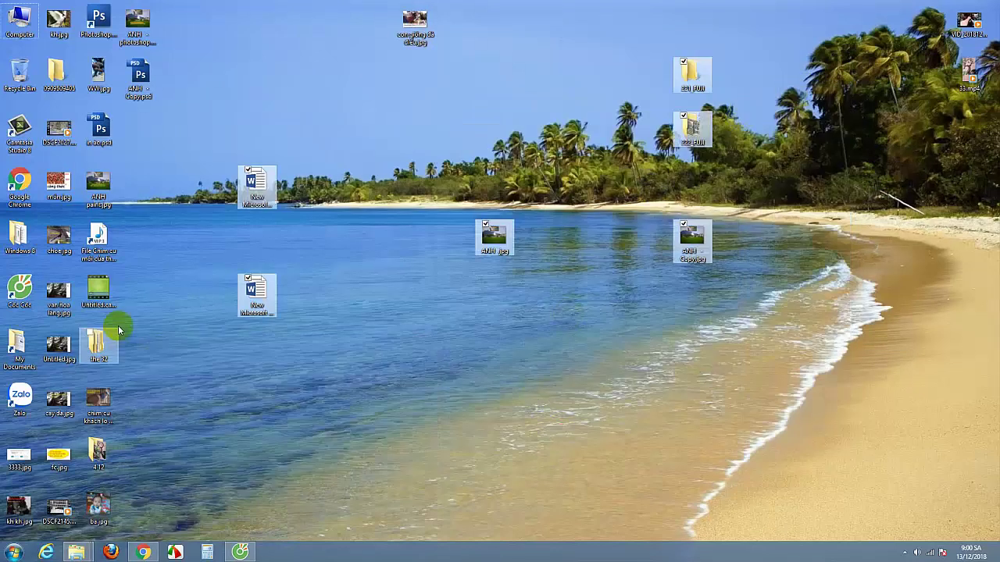
pyautogui.click(511, 392)
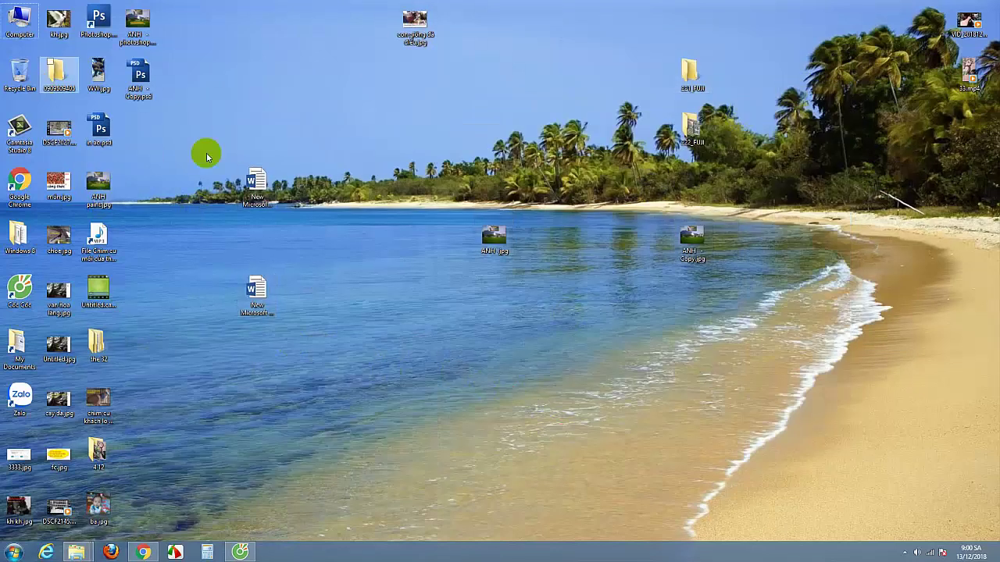
pyautogui.click(19, 181)
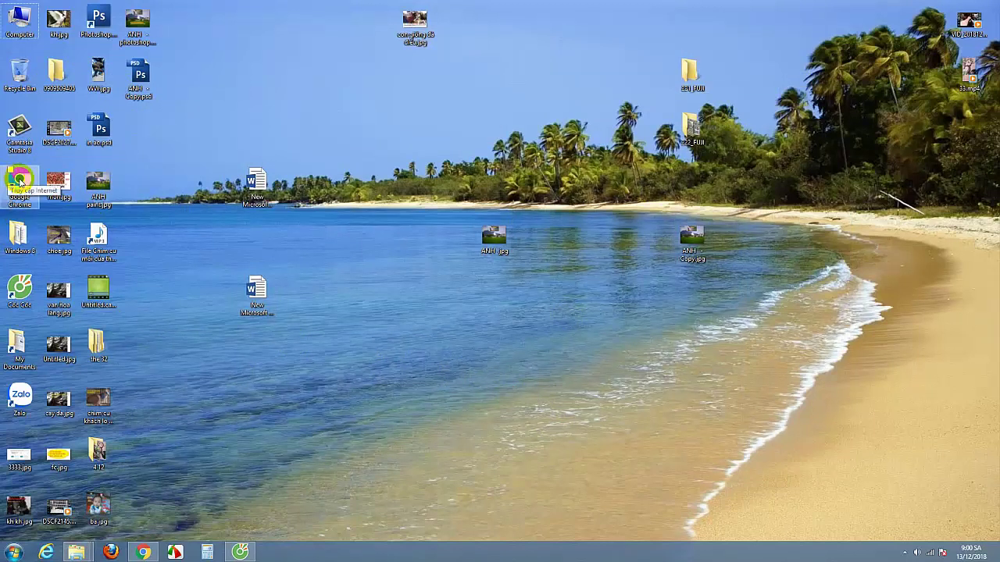
pyautogui.rightClick(143, 552)
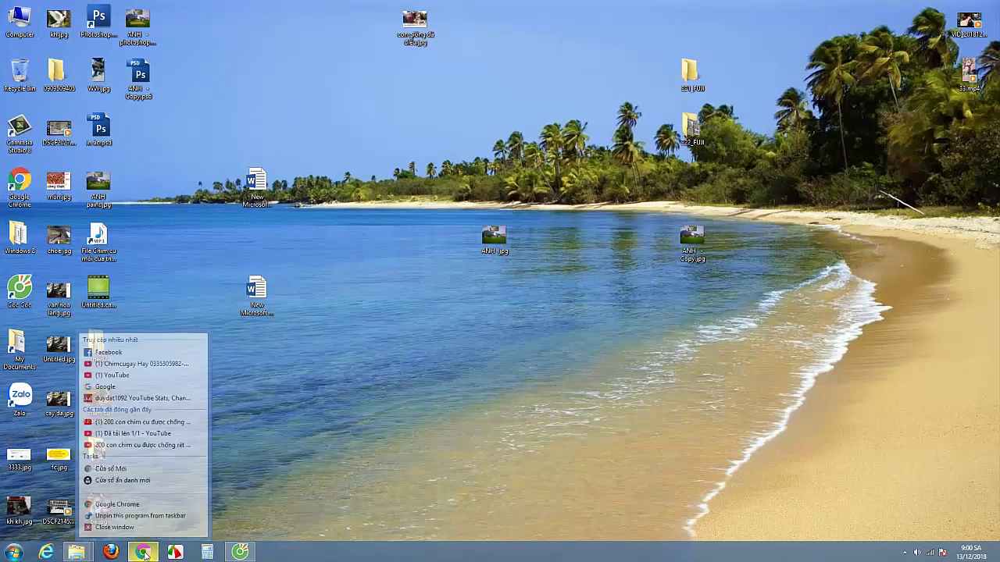
pyautogui.click(100, 349)
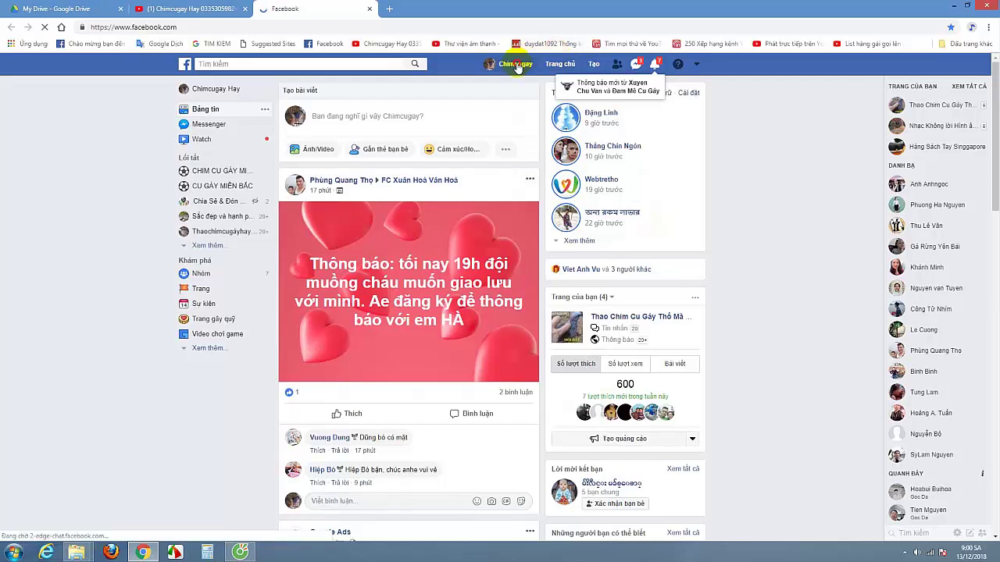
# Step: Open the Chimcugay Hay profile on Facebook and look over its cover and latest post
pyautogui.click(516, 65)
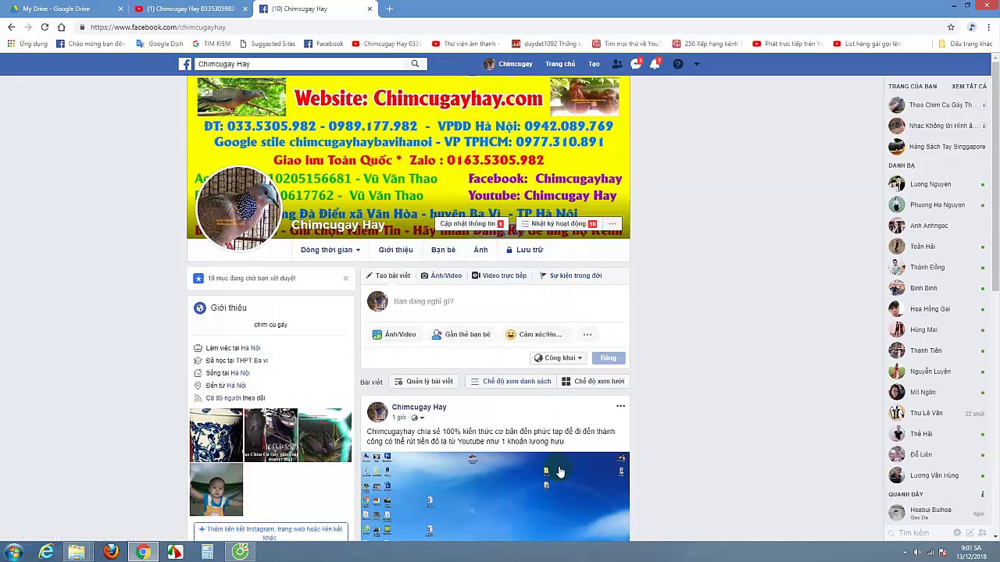
pyautogui.scroll(-3, 556, 459)
pyautogui.scroll(3, 557, 459)
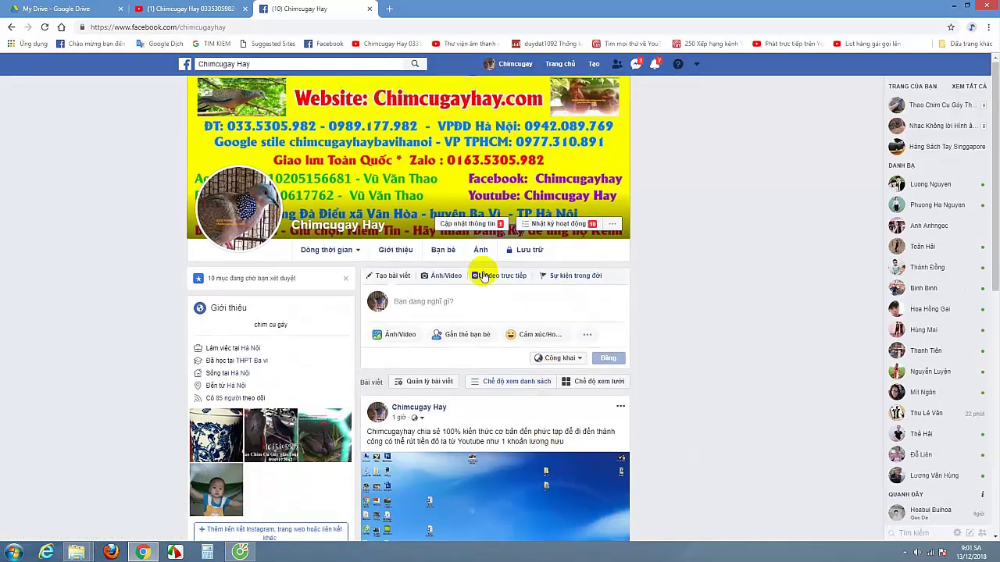
pyautogui.scroll(-2, 558, 461)
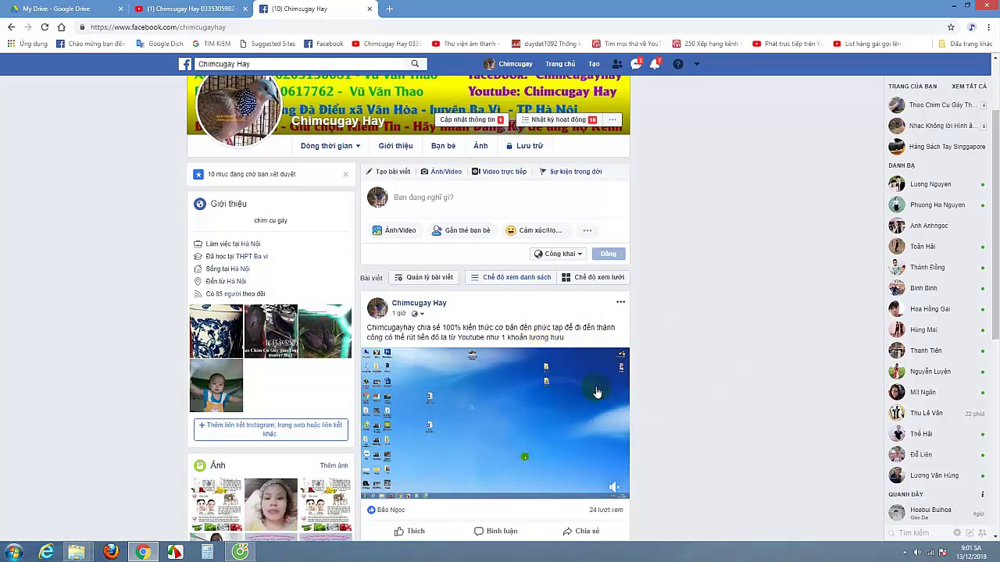
pyautogui.scroll(3, 538, 367)
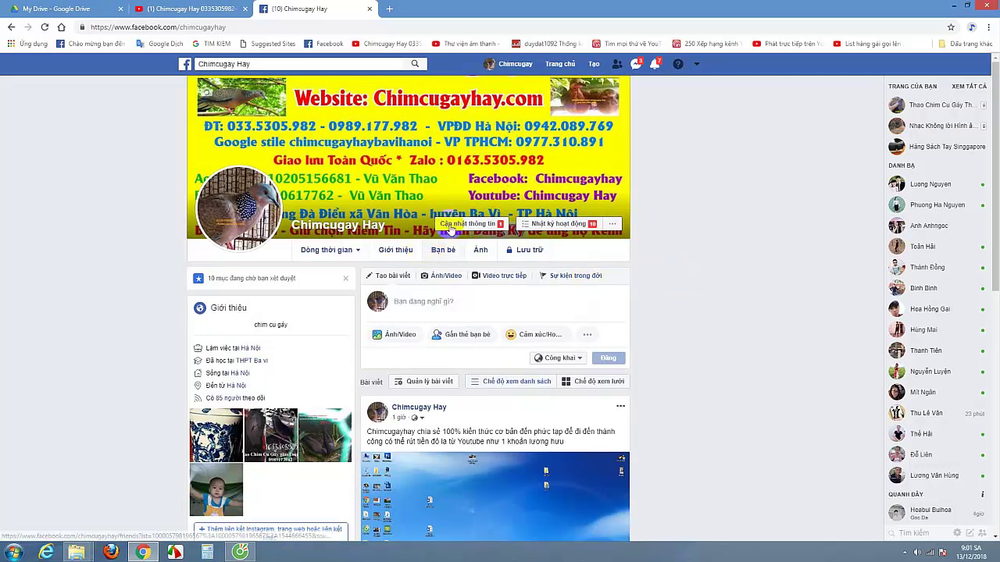
# Step: Switch to the open Chimcugay Hay YouTube channel and look over its home page
pyautogui.click(203, 8)
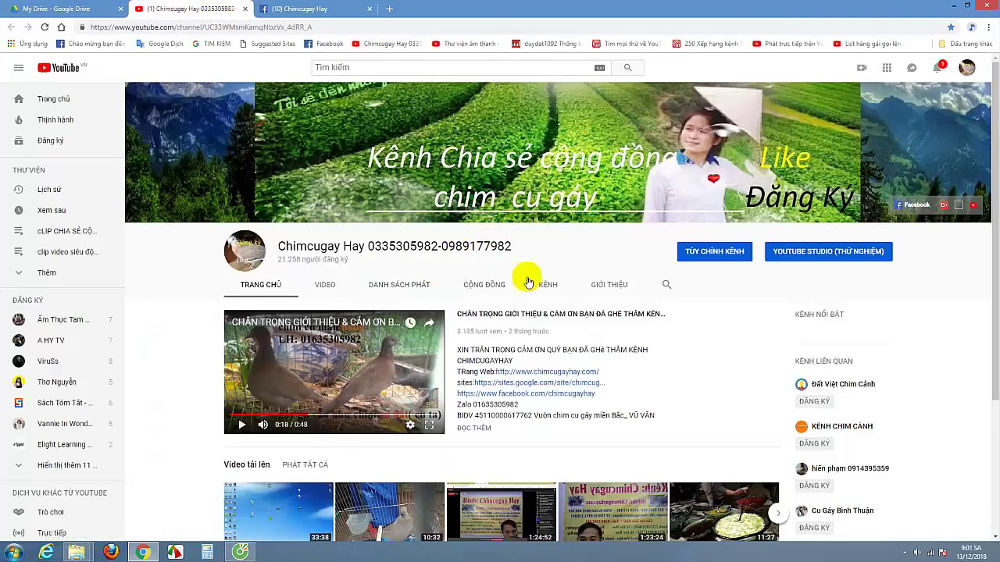
pyautogui.scroll(-2, 574, 258)
pyautogui.scroll(2, 570, 275)
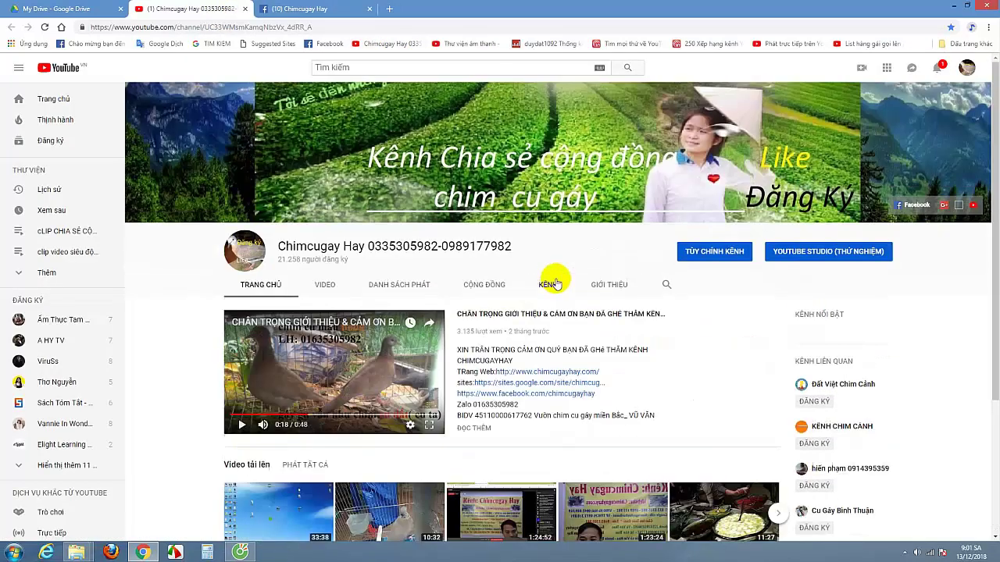